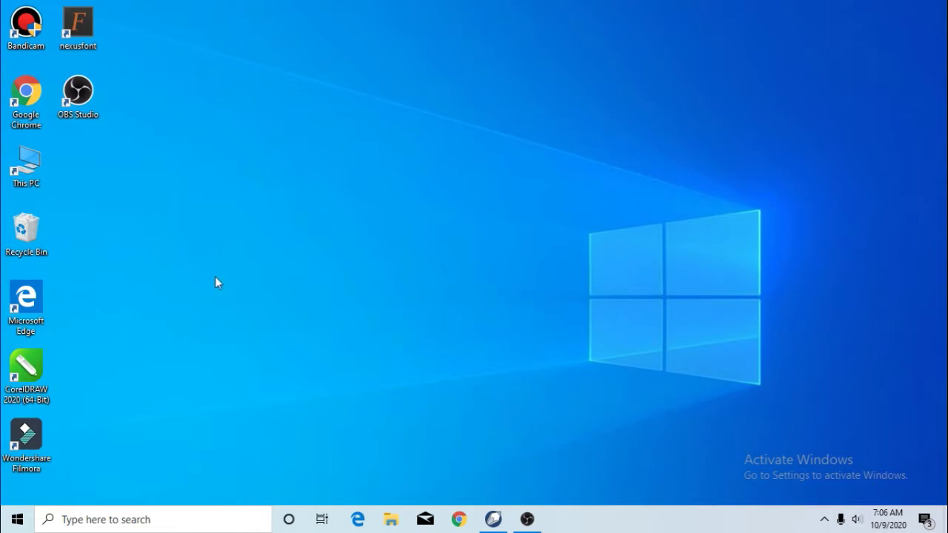
# - Switch to CorelDRAW and examine the speedometer and music designs in MUSIC 4.cdr
pyautogui.click(495, 521)
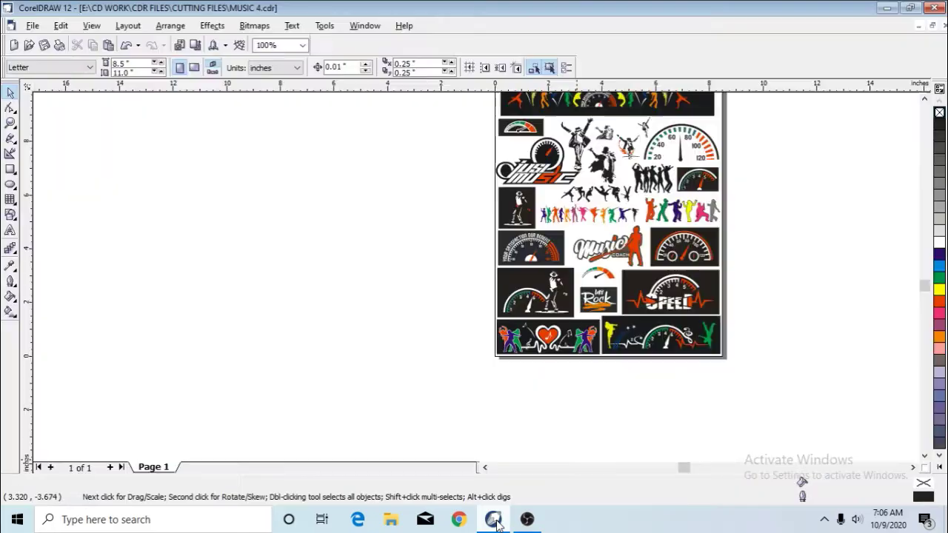
pyautogui.scroll(2, 743, 283)
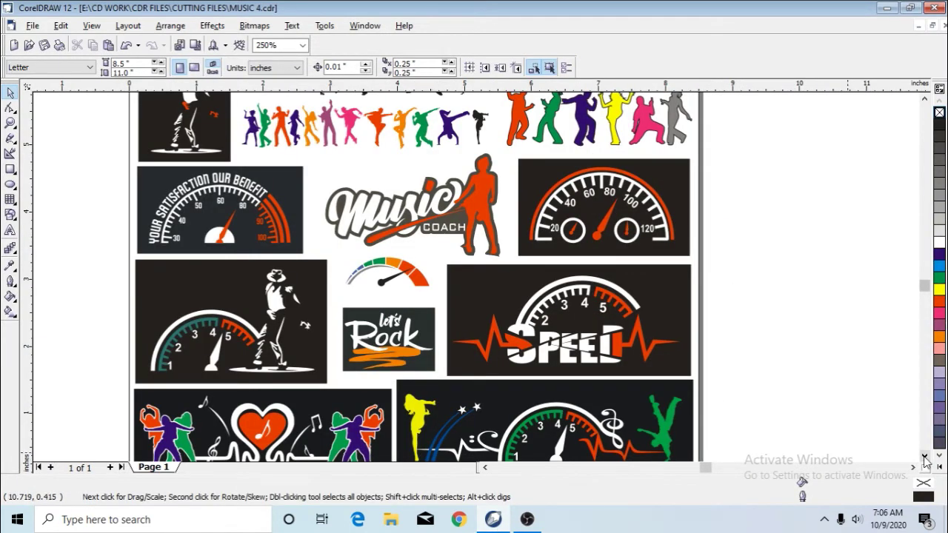
pyautogui.scroll(-1, 890, 455)
pyautogui.scroll(2, 533, 319)
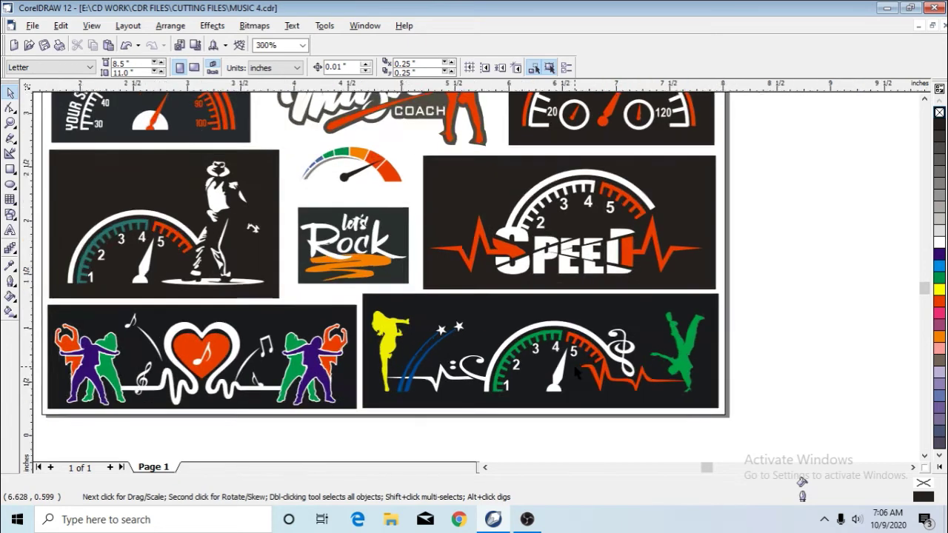
pyautogui.scroll(-2, 571, 271)
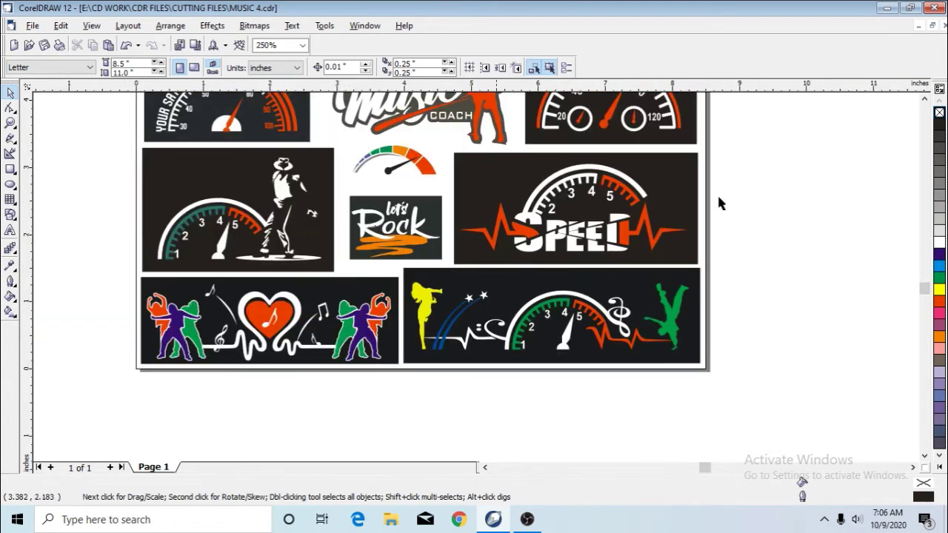
pyautogui.click(924, 99)
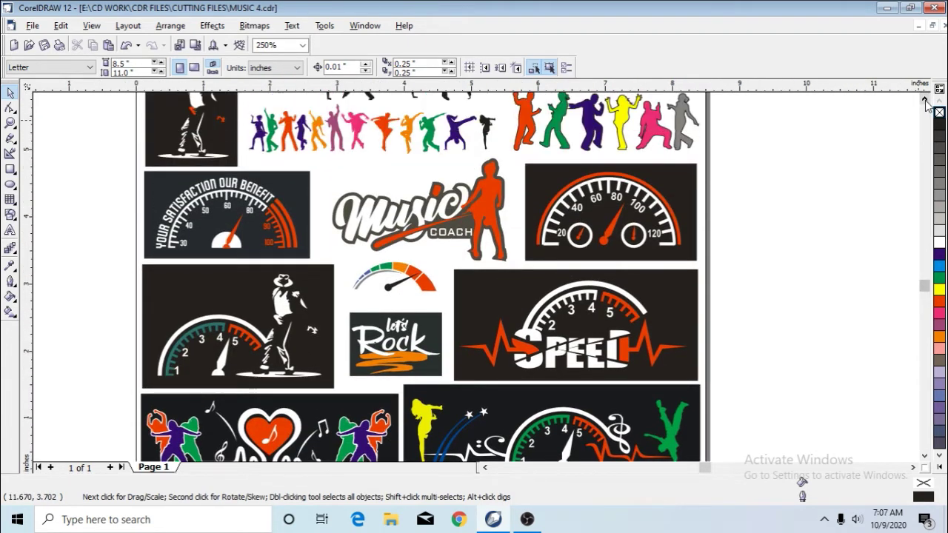
pyautogui.click(924, 99)
pyautogui.click(924, 99)
pyautogui.click(924, 99)
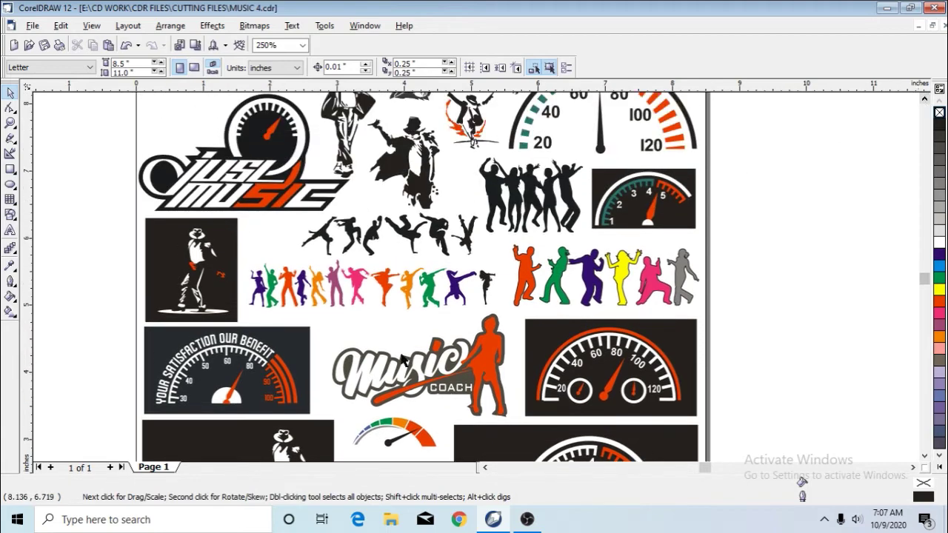
pyautogui.scroll(2, 219, 380)
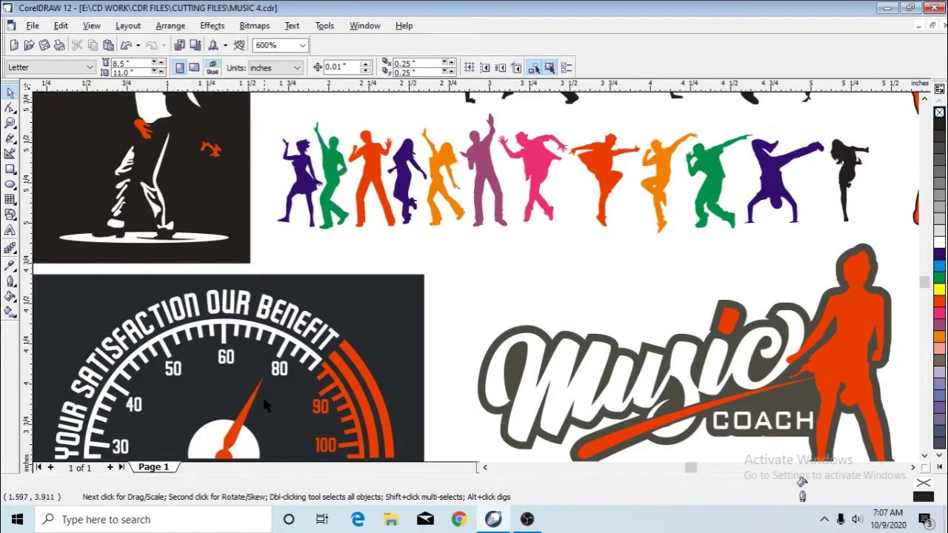
pyautogui.scroll(-3, 262, 396)
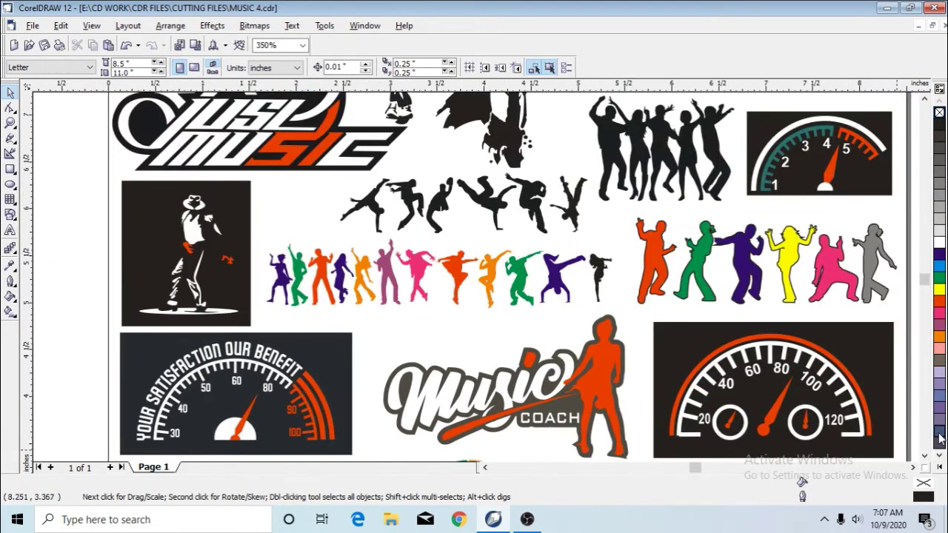
# - Move the two-dial 20–120 speedometer group beyond the page's right edge and copy it into the blank Graphic1 document
pyautogui.click(914, 467)
pyautogui.click(925, 456)
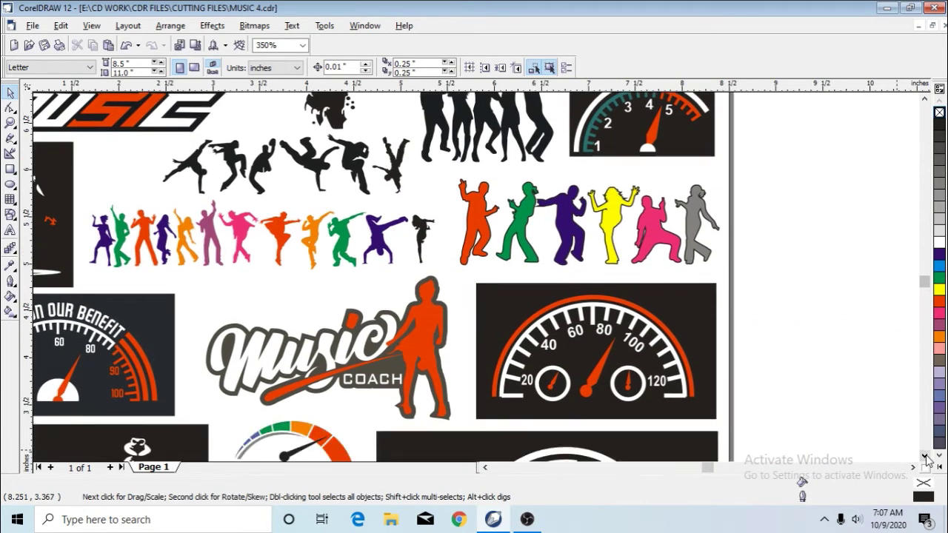
pyautogui.click(925, 456)
pyautogui.click(925, 456)
pyautogui.scroll(-1, 200, 239)
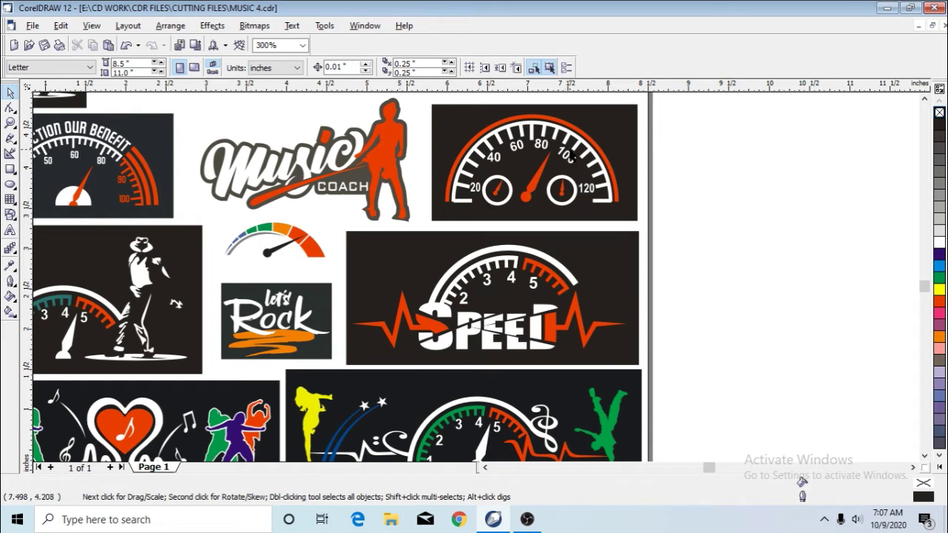
pyautogui.moveTo(495, 135); pyautogui.dragTo(691, 199)
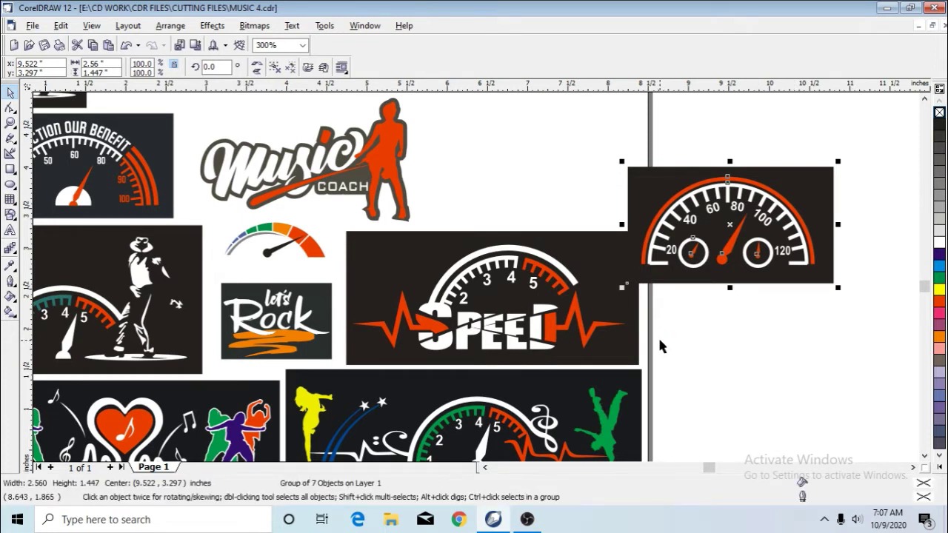
pyautogui.hotkey('ctrl', 'Tab')
pyautogui.hotkey('ctrl', 'v')
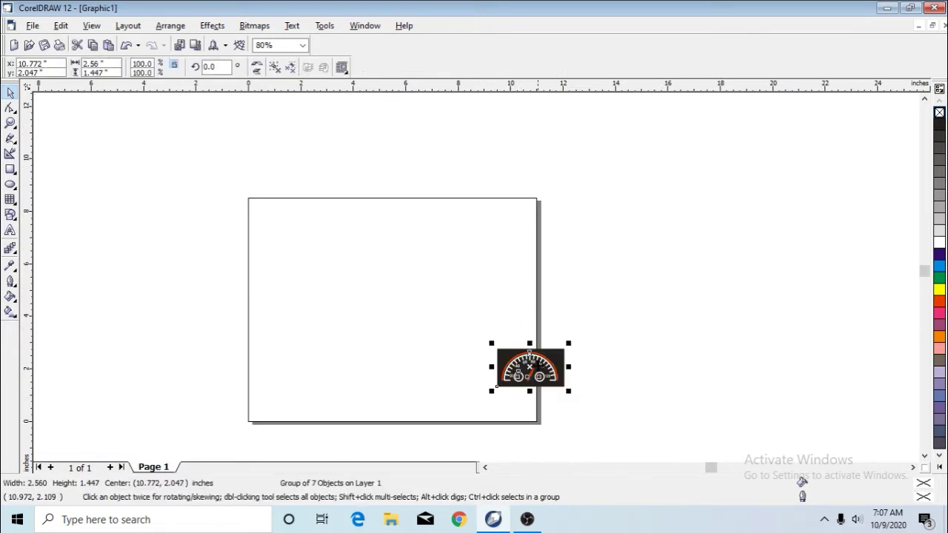
# - Place the pasted speedometer group over the page's right edge, centred at about X 11.65, Y 6.28 inches, as a reference
pyautogui.moveTo(529, 365); pyautogui.dragTo(376, 296)
pyautogui.scroll(3, 376, 297)
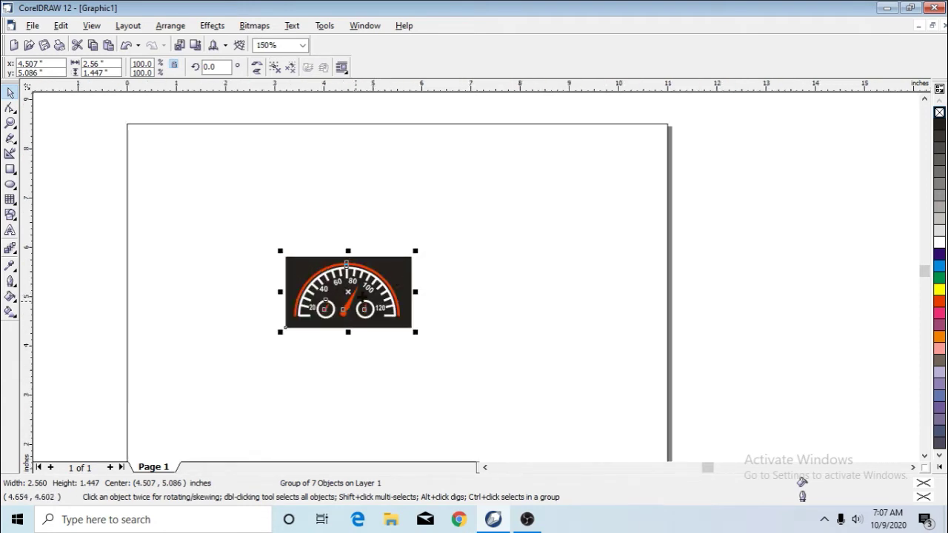
pyautogui.moveTo(355, 298); pyautogui.dragTo(702, 243)
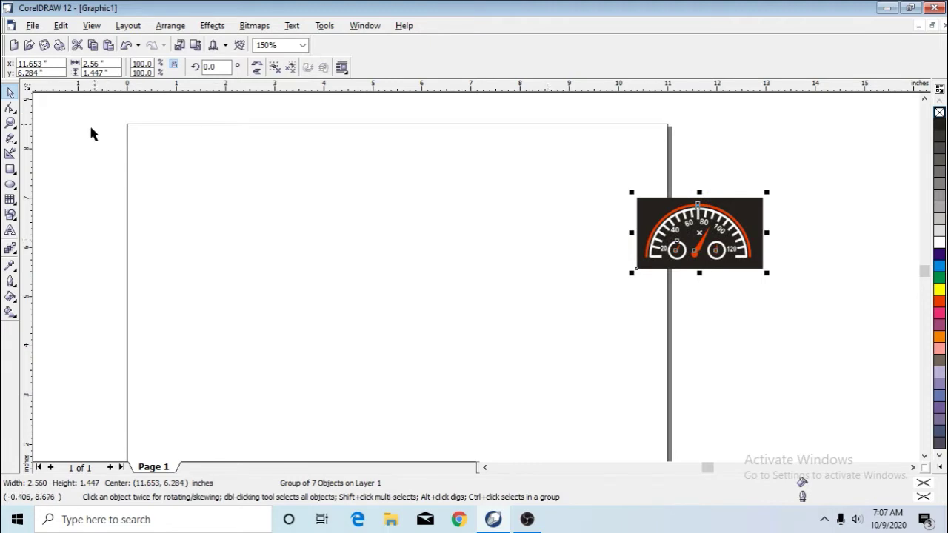
# - Draw a circle about 6.15 inches in diameter with the Ellipse tool, centred at about X 4.3, Y 4.15 inches
pyautogui.click(10, 186)
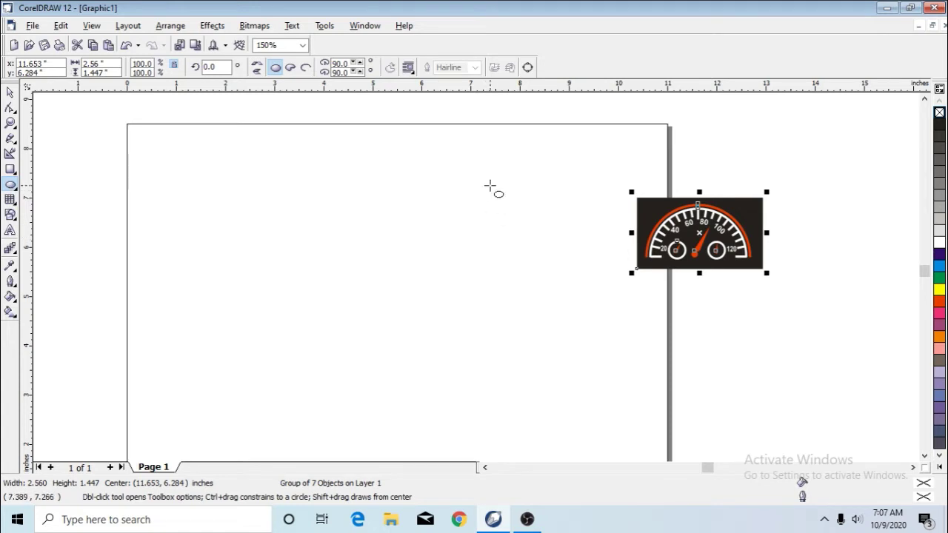
pyautogui.moveTo(489, 187); pyautogui.dragTo(215, 399)
pyautogui.scroll(-2, 409, 326)
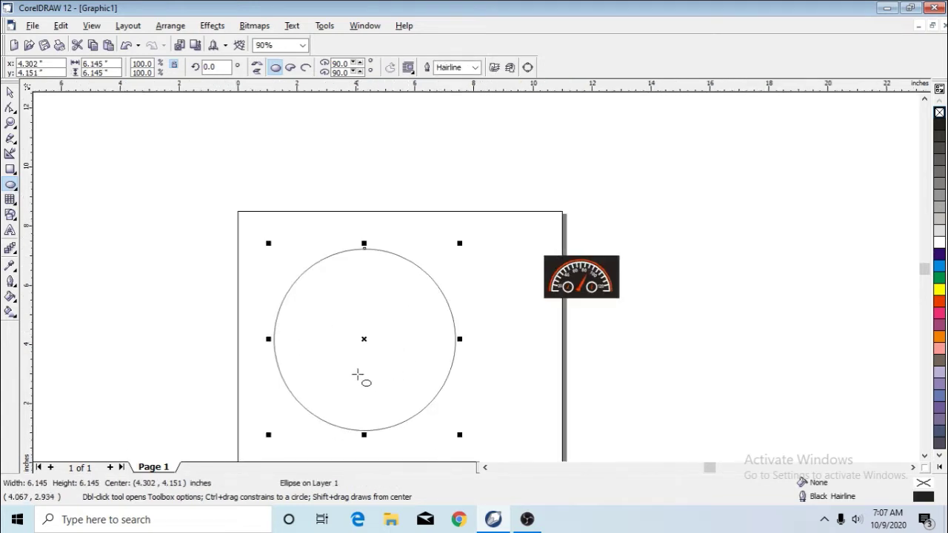
pyautogui.scroll(1, 357, 366)
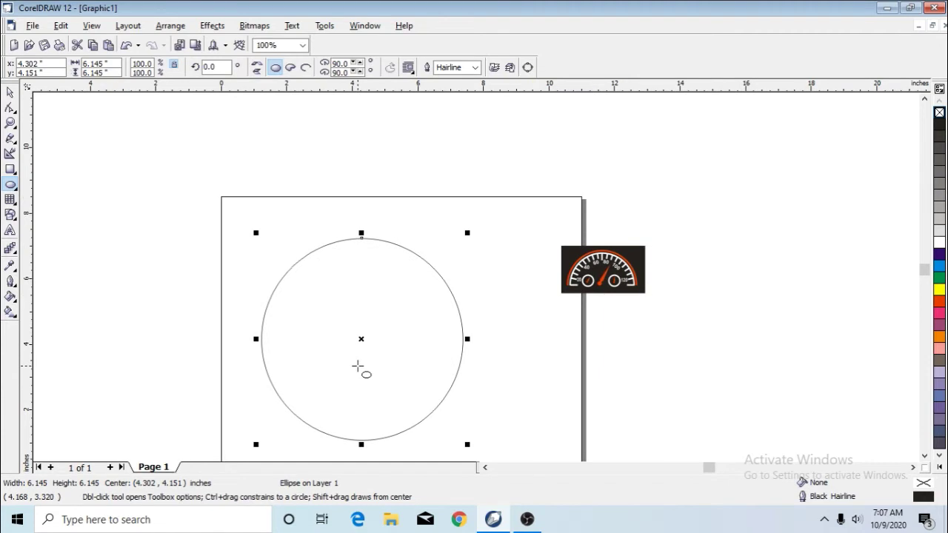
pyautogui.click(913, 467)
pyautogui.click(924, 456)
pyautogui.click(925, 456)
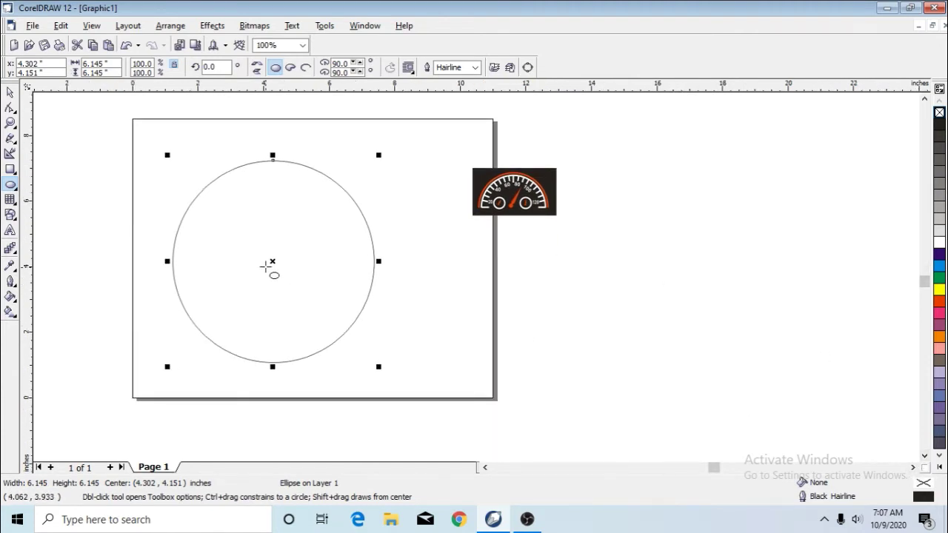
pyautogui.scroll(1, 268, 267)
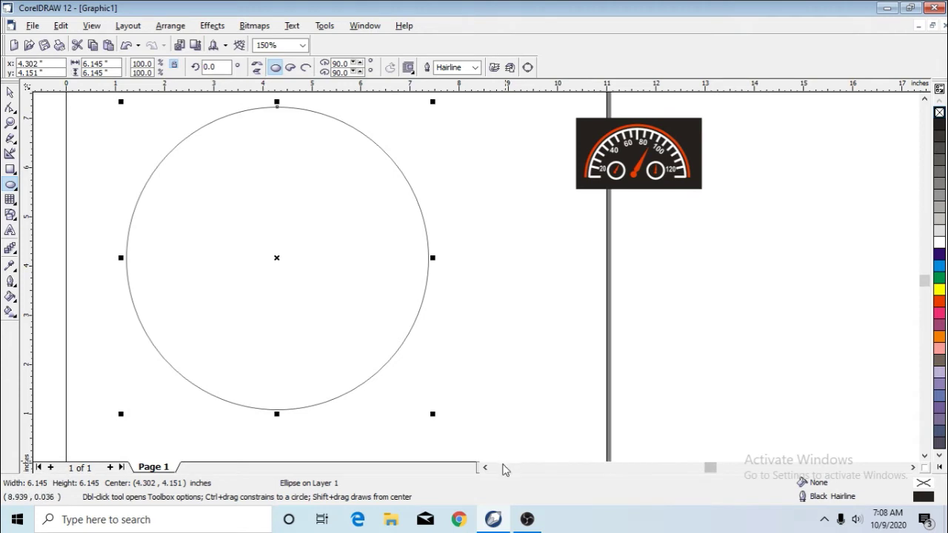
pyautogui.click(487, 468)
pyautogui.click(487, 468)
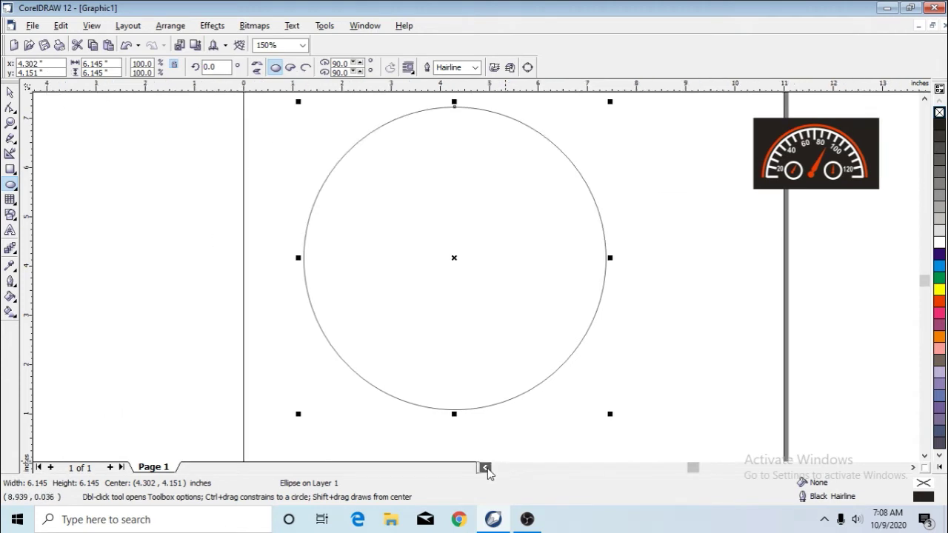
pyautogui.click(924, 98)
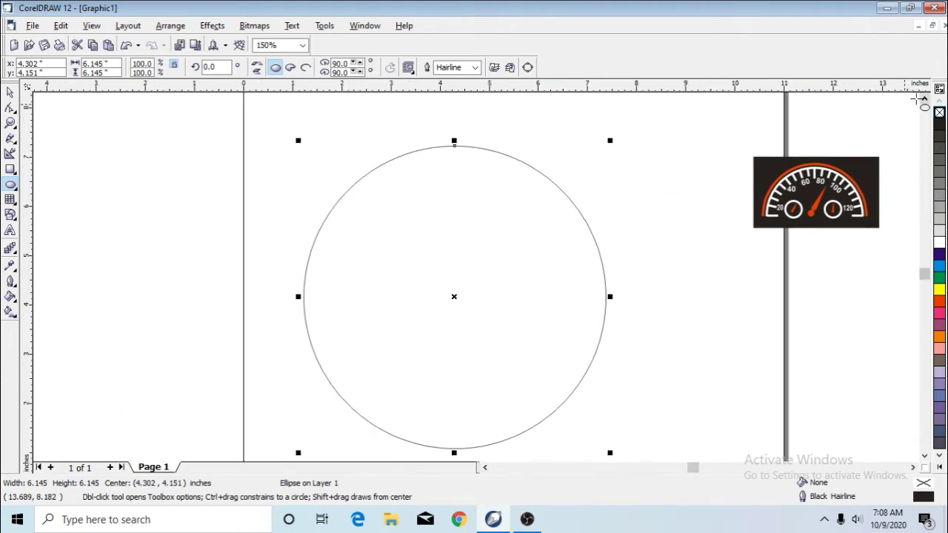
pyautogui.click(924, 457)
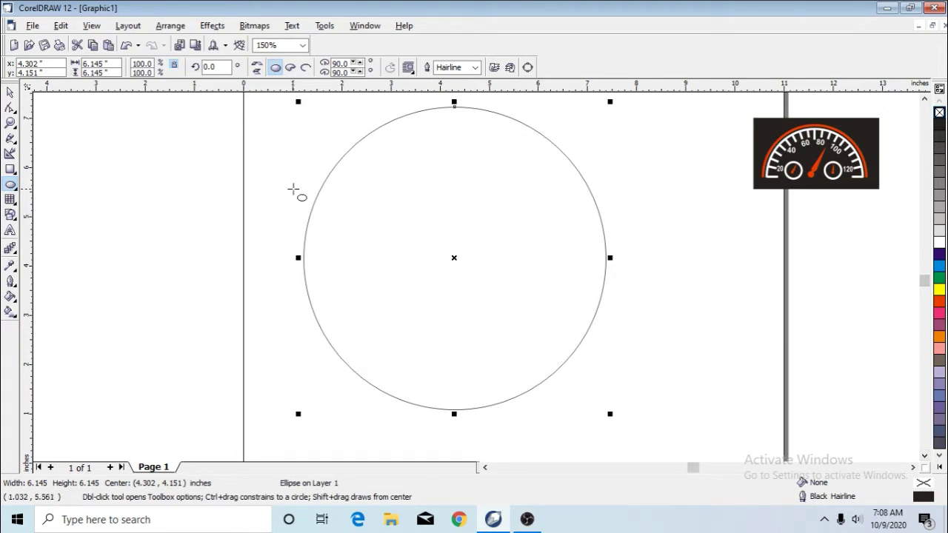
# - Try converting the circle to a pie and to an open arc, with angles of 0 and 270 degrees
pyautogui.click(10, 186)
pyautogui.click(291, 67)
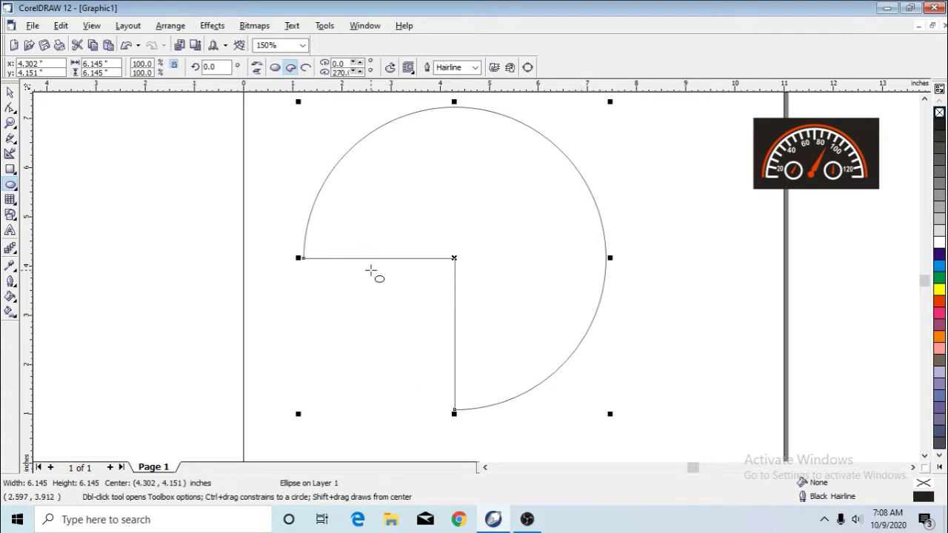
pyautogui.click(307, 69)
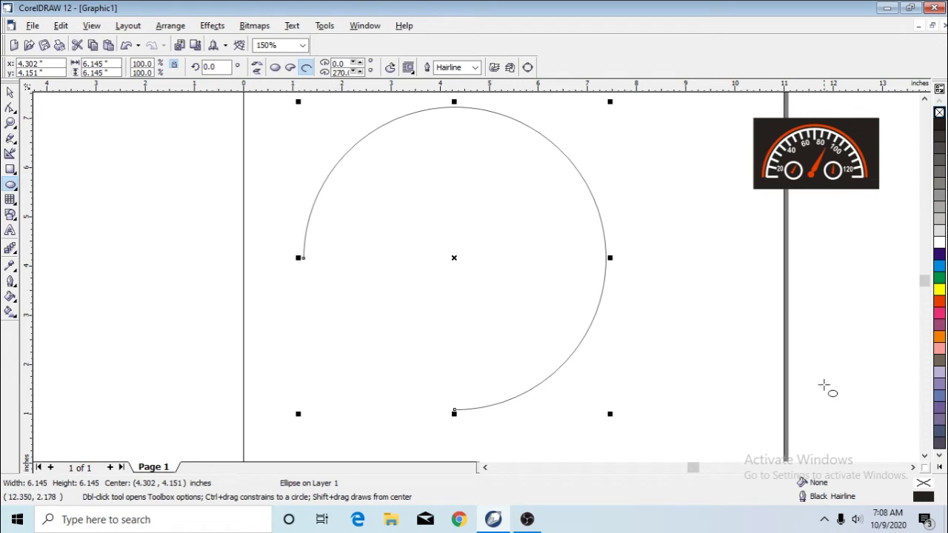
pyautogui.click(924, 457)
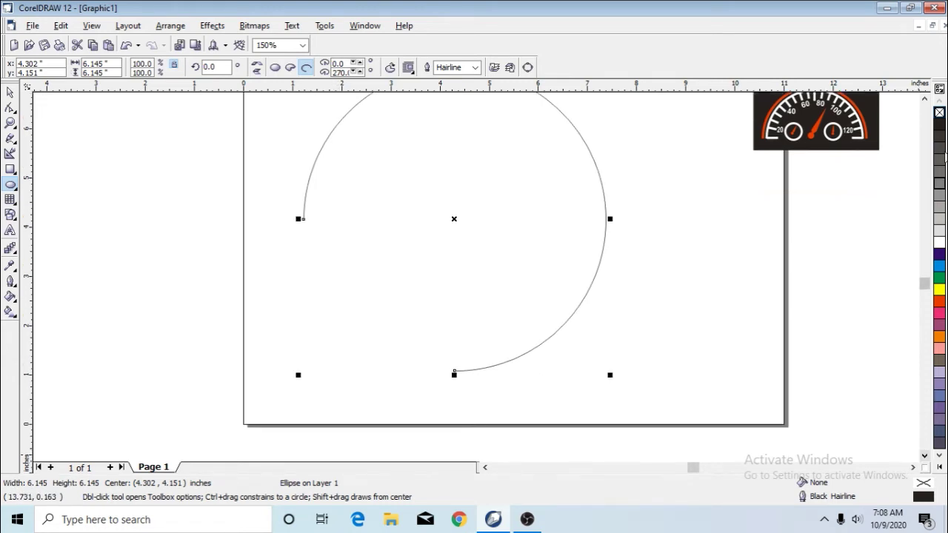
pyautogui.click(924, 99)
pyautogui.click(924, 98)
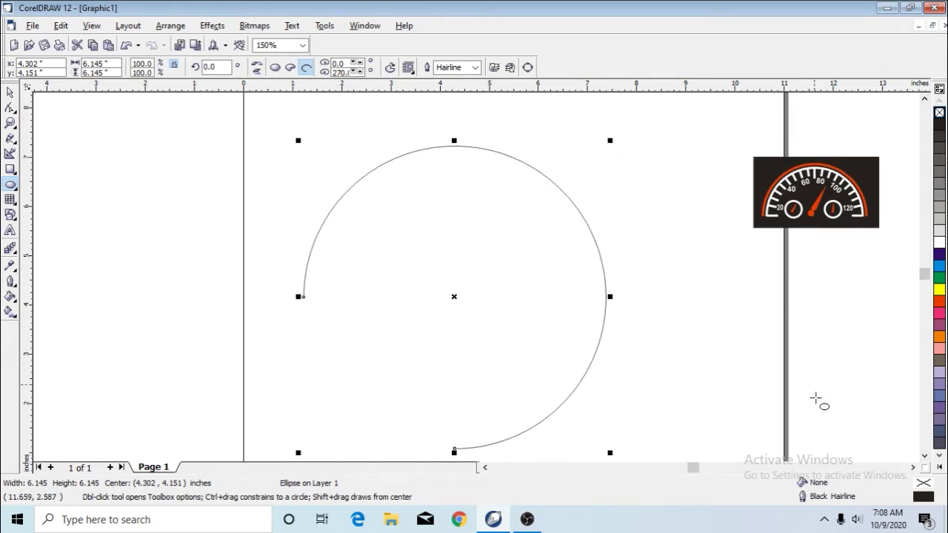
pyautogui.click(924, 457)
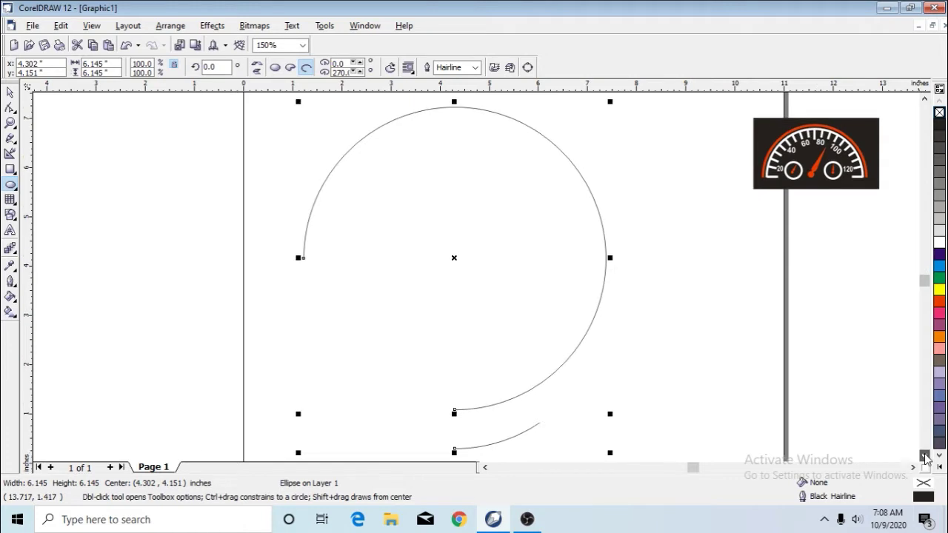
# - Try reshaping the arc into a closed half circle by its lower end node, and shift the shape slightly down
pyautogui.click(10, 109)
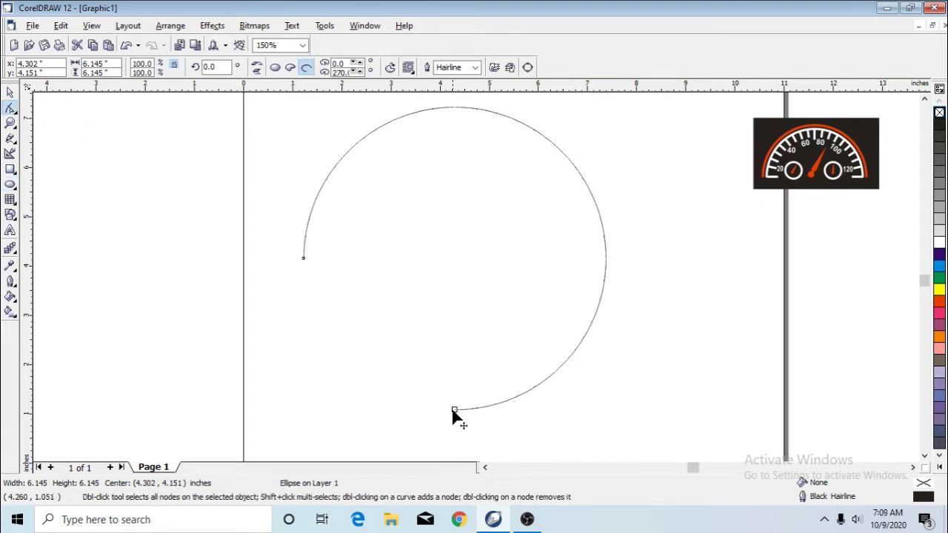
pyautogui.moveTo(455, 410); pyautogui.dragTo(605, 258)
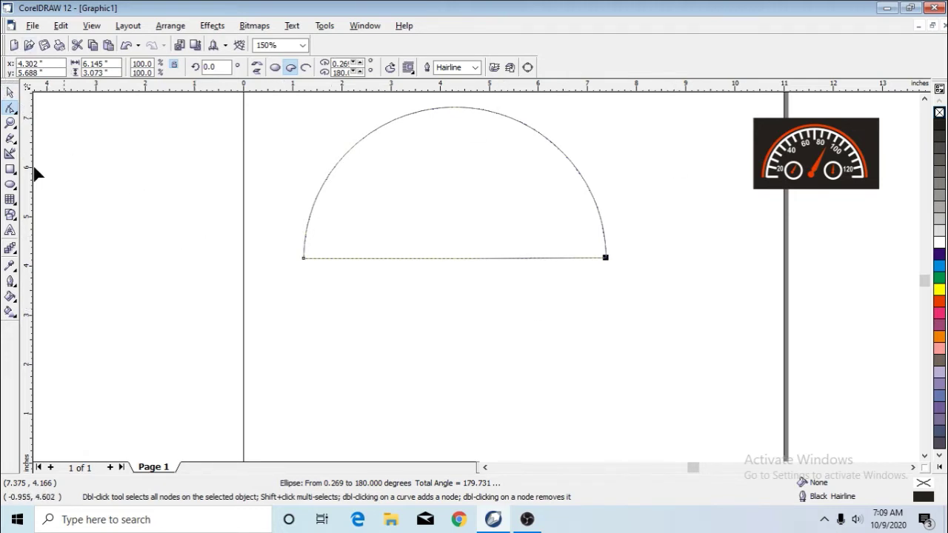
pyautogui.click(9, 92)
pyautogui.click(554, 237)
pyautogui.moveTo(485, 258); pyautogui.dragTo(478, 282)
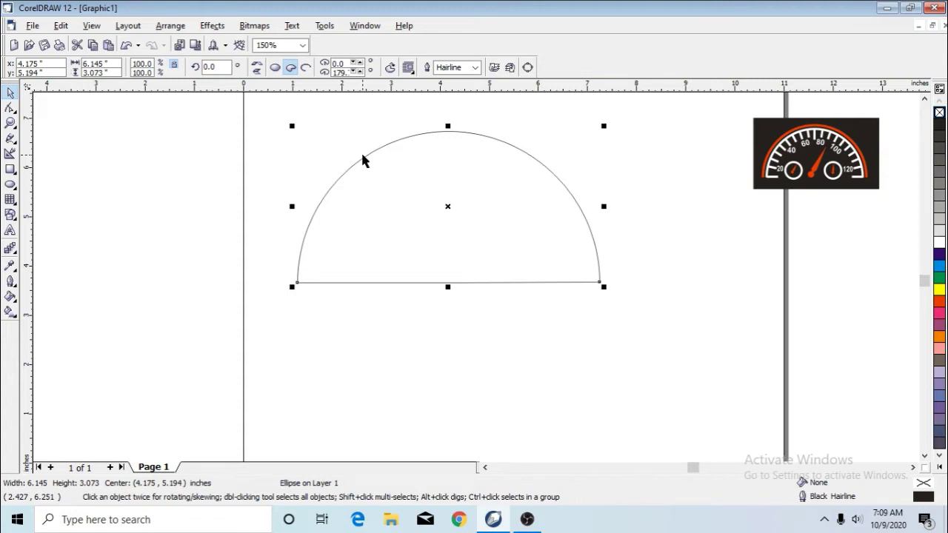
# - Undo the shift, the half-circle reshaping and the arc and pie conversions of the circle
pyautogui.hotkey('ctrl', 'z')
pyautogui.hotkey('ctrl', 'z')
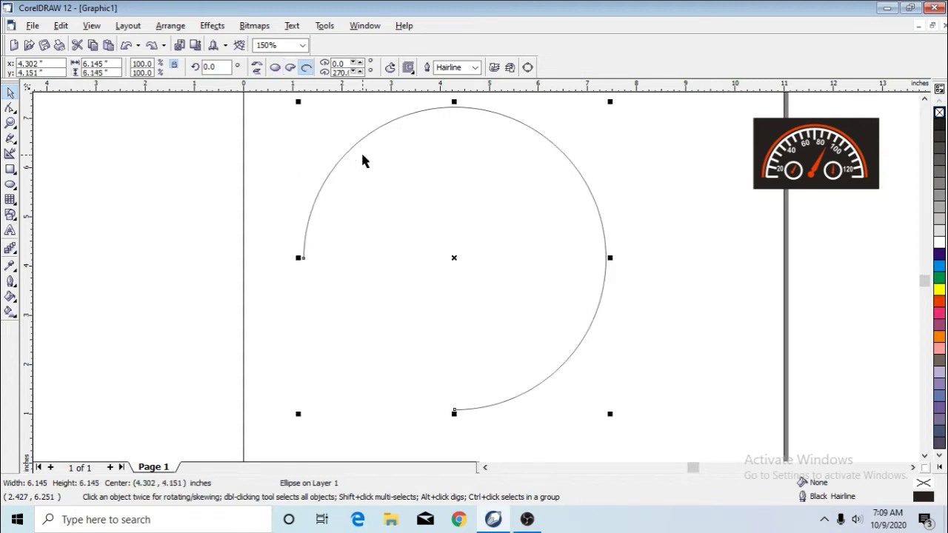
pyautogui.hotkey('ctrl', 'z')
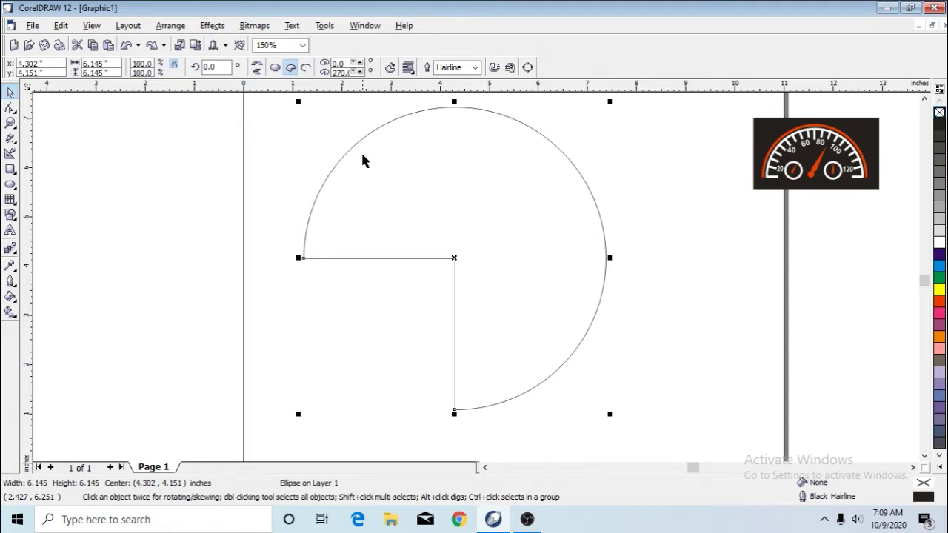
pyautogui.hotkey('ctrl', 'z')
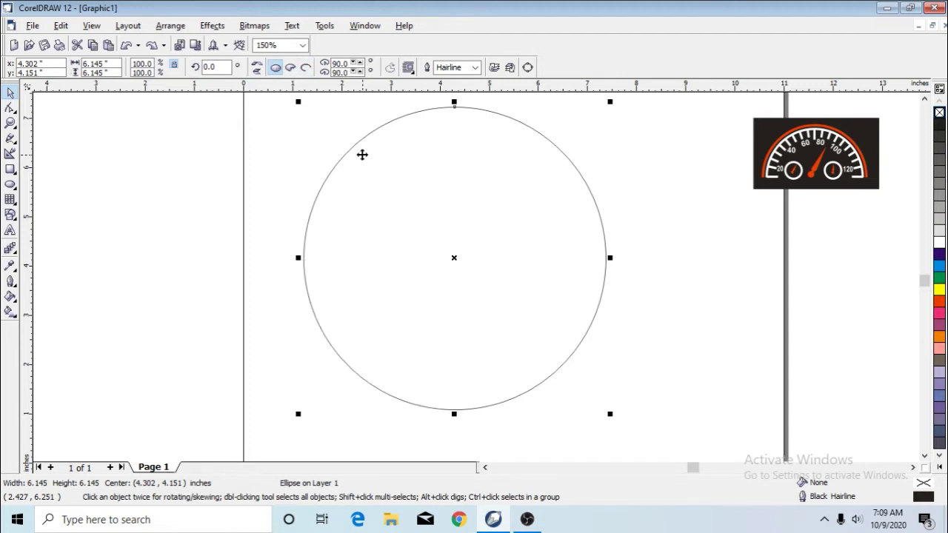
# - Move the speedometer group clear of the page's right side and reposition the circle's centre at about X 5.3, Y 4.38 inches
pyautogui.scroll(-1, 478, 270)
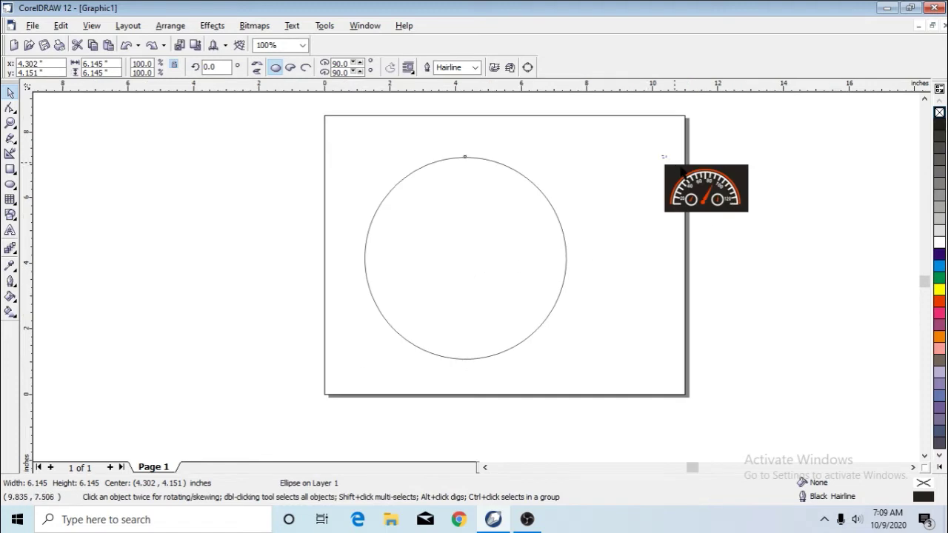
pyautogui.moveTo(681, 171); pyautogui.dragTo(537, 258)
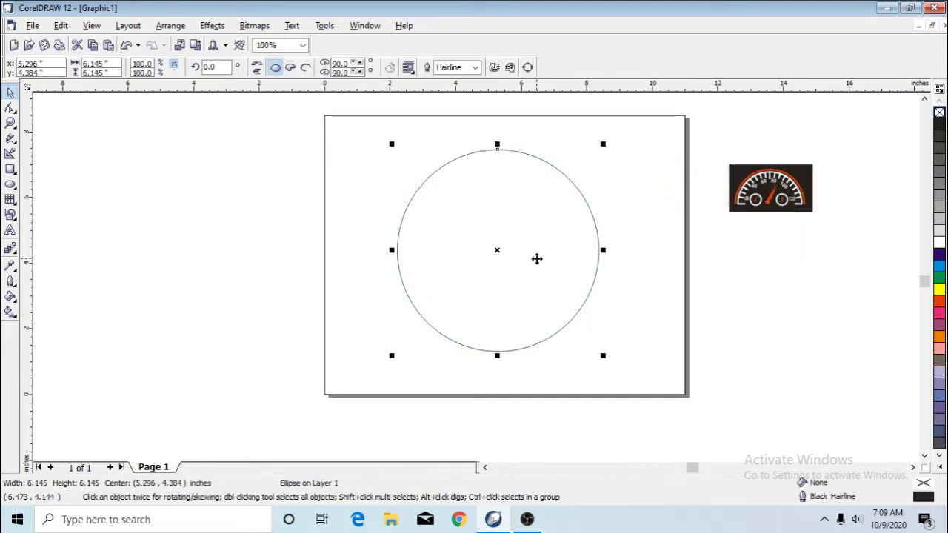
# - Centre the circle on the page
pyautogui.press('p')
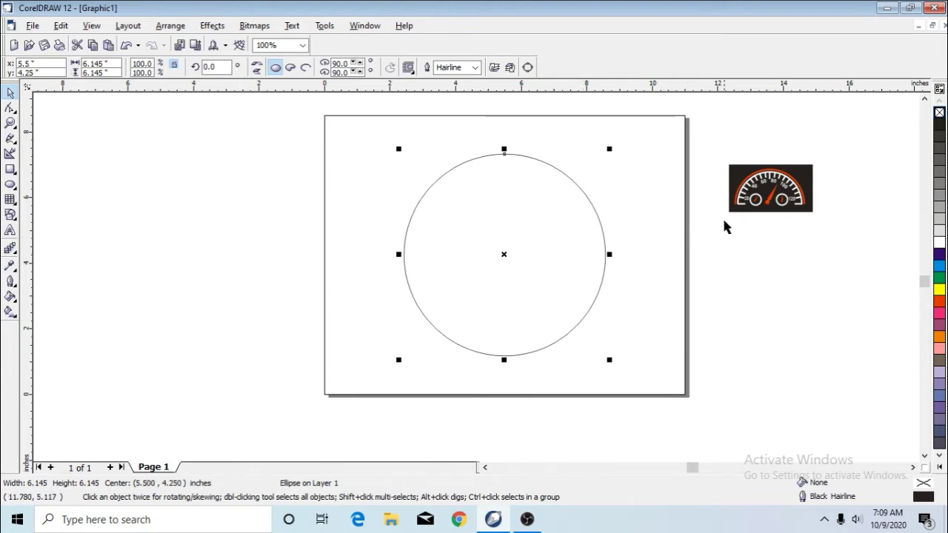
pyautogui.moveTo(832, 148); pyautogui.dragTo(709, 223)
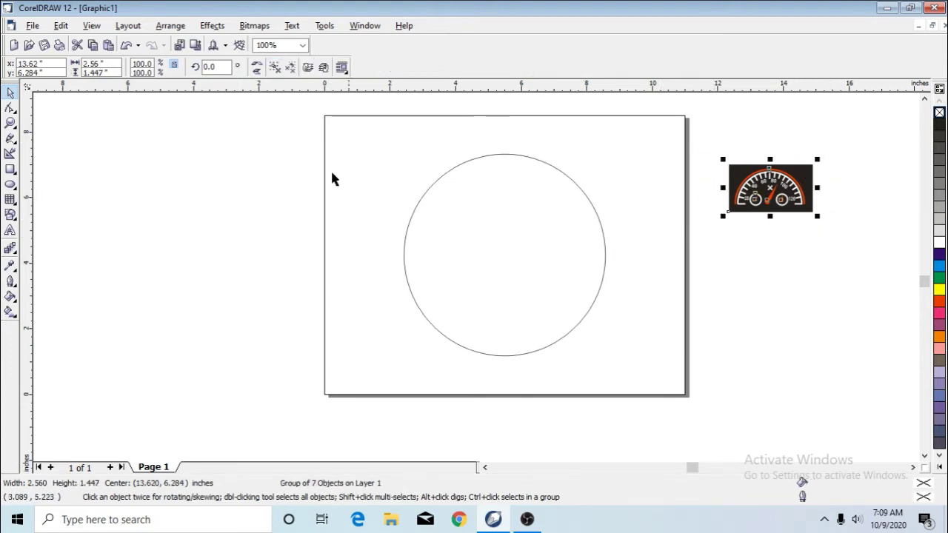
pyautogui.click(923, 455)
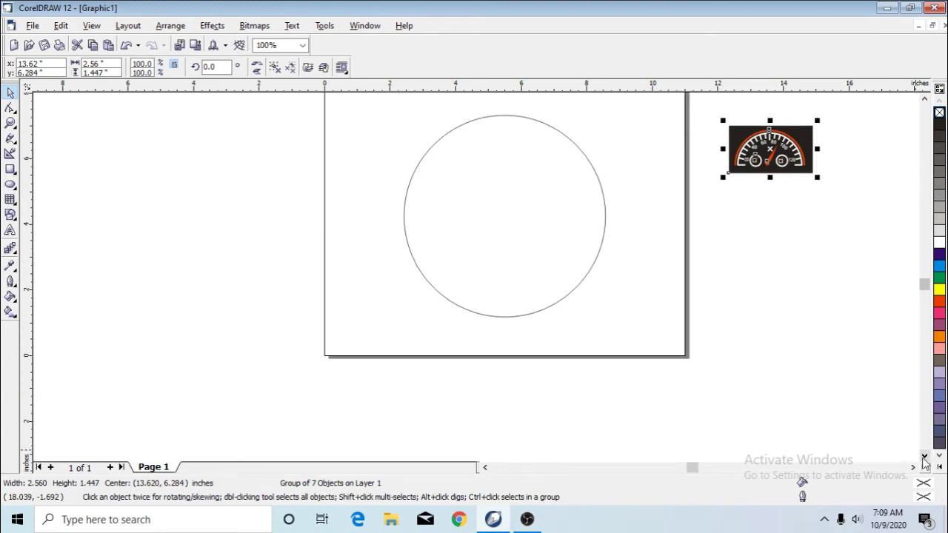
pyautogui.click(923, 98)
pyautogui.click(923, 98)
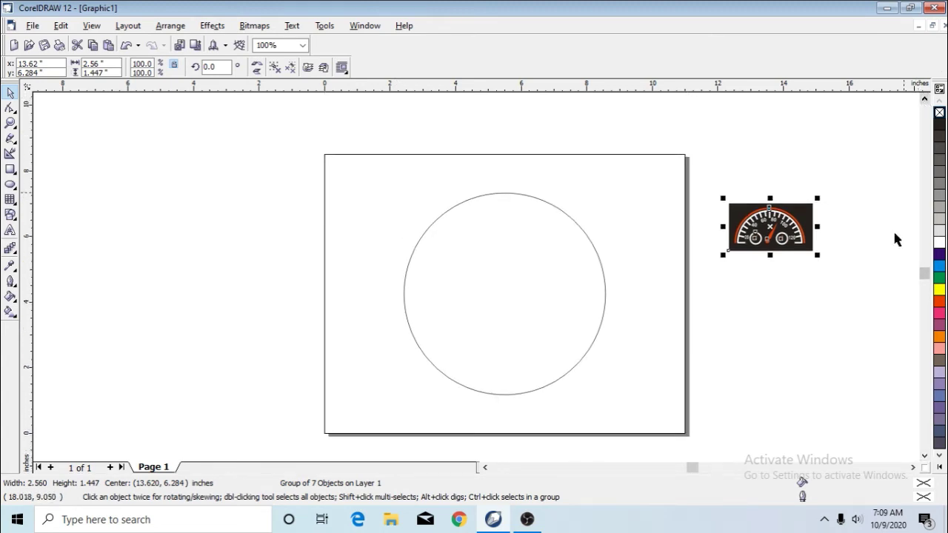
pyautogui.click(912, 467)
pyautogui.click(912, 467)
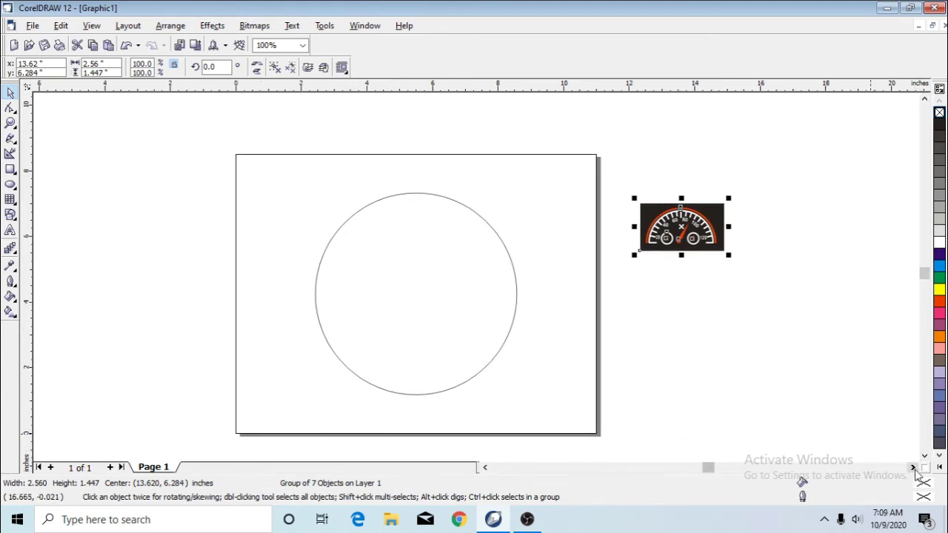
pyautogui.click(913, 468)
pyautogui.click(913, 468)
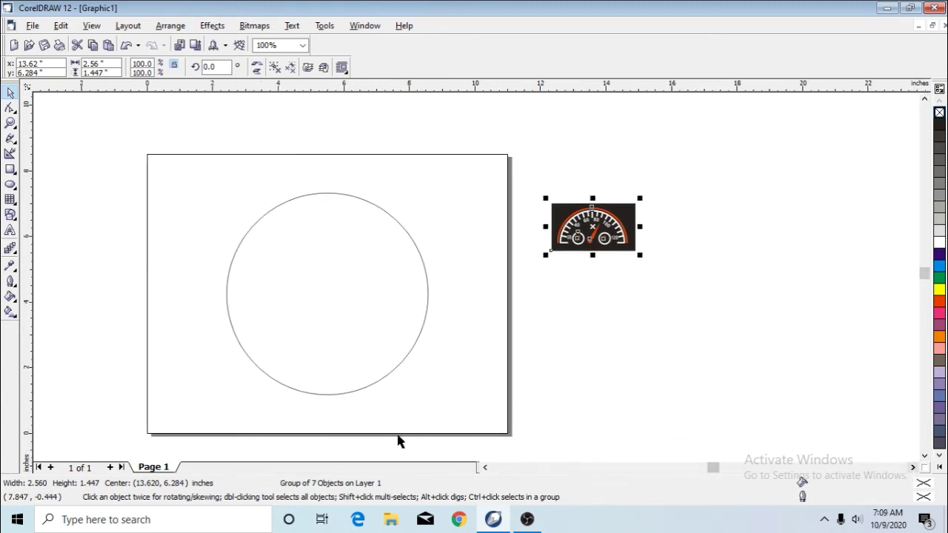
# - Place a horizontal guideline at about Y 4.27 and a vertical one at about X 5.48 inches, crossing at the circle's centre
pyautogui.click(330, 291)
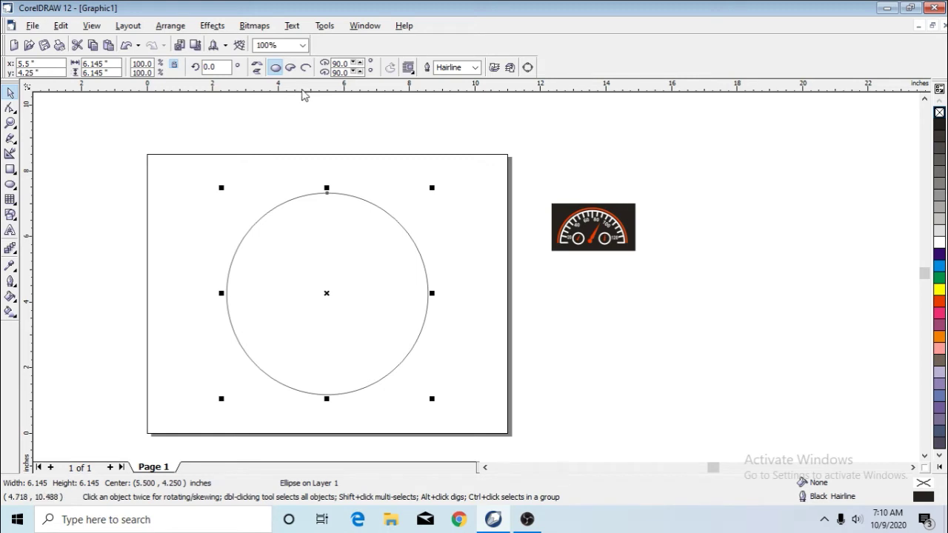
pyautogui.moveTo(302, 89); pyautogui.dragTo(305, 137)
pyautogui.moveTo(323, 267); pyautogui.dragTo(319, 294)
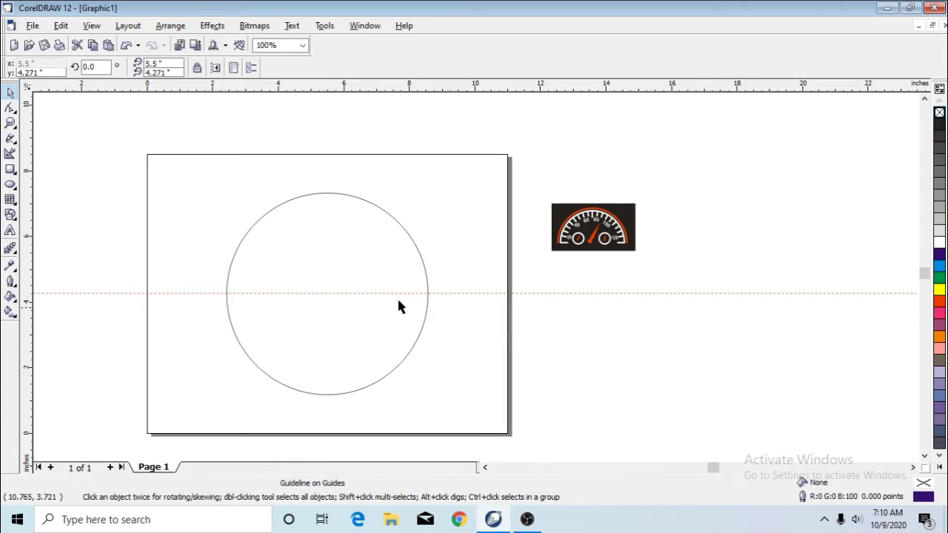
pyautogui.click(372, 228)
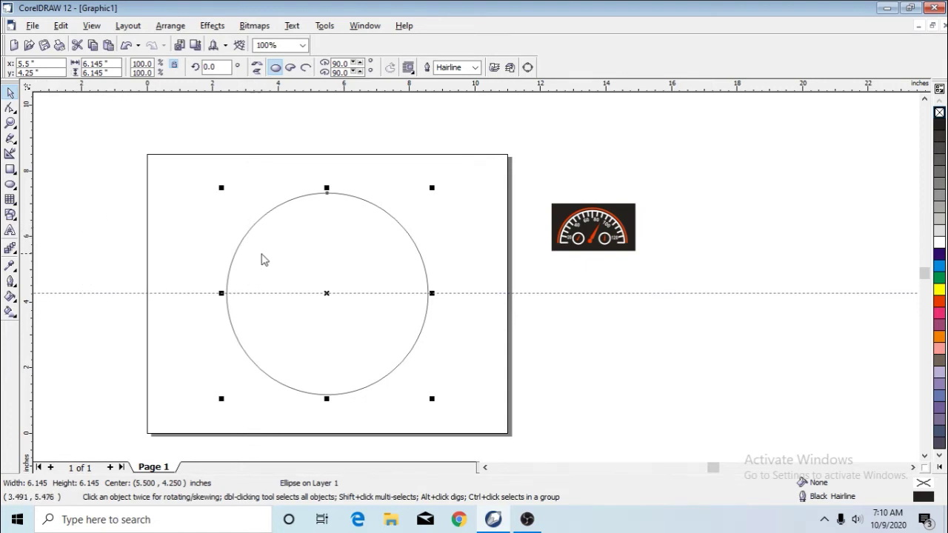
pyautogui.moveTo(302, 258); pyautogui.dragTo(327, 256)
pyautogui.scroll(1, 326, 280)
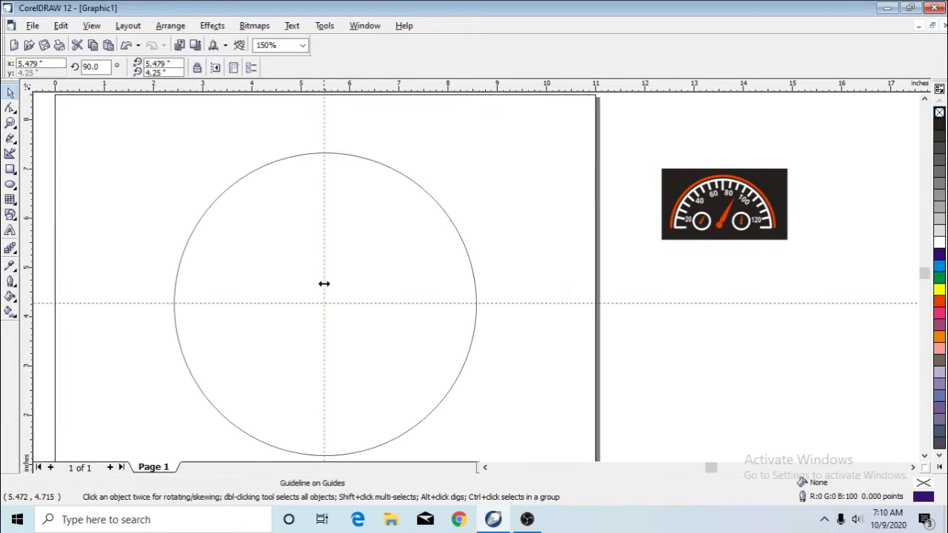
pyautogui.scroll(2, 322, 306)
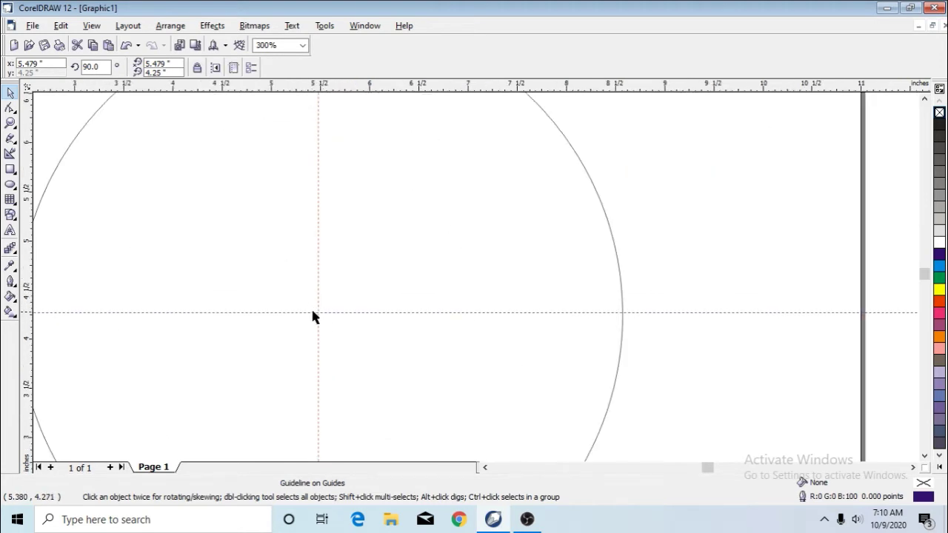
pyautogui.scroll(-2, 318, 300)
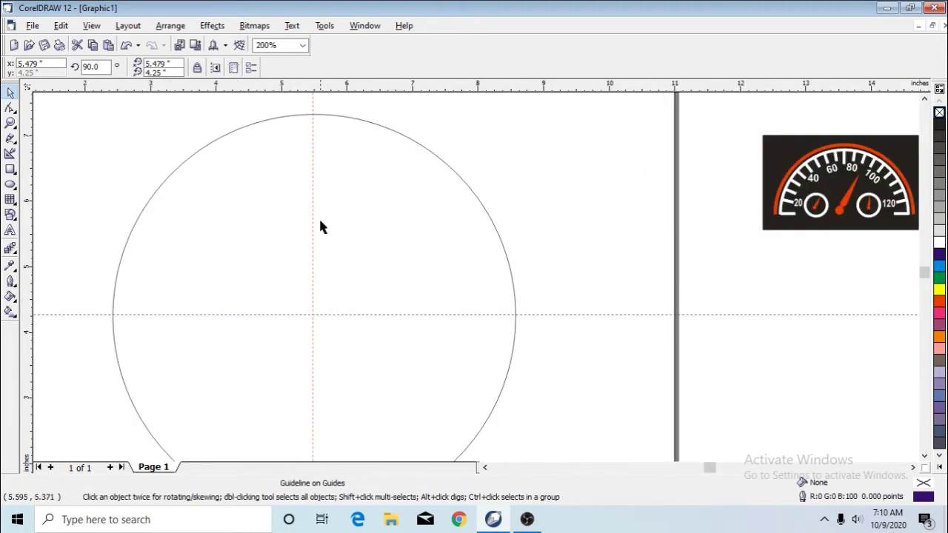
# - Draw a narrow upright rectangle about 0.16 by 0.52 inches just inside the top of the circle
pyautogui.click(924, 99)
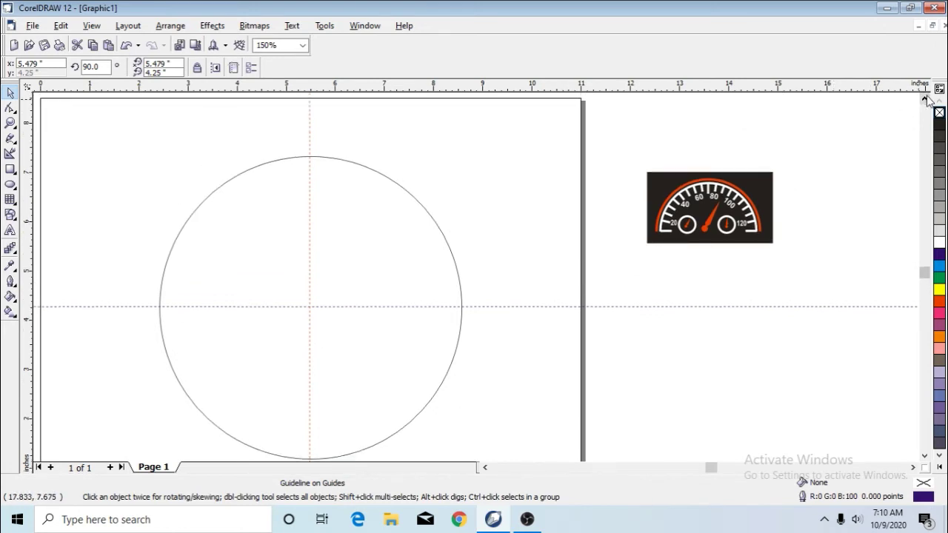
pyautogui.click(924, 99)
pyautogui.scroll(1, 312, 201)
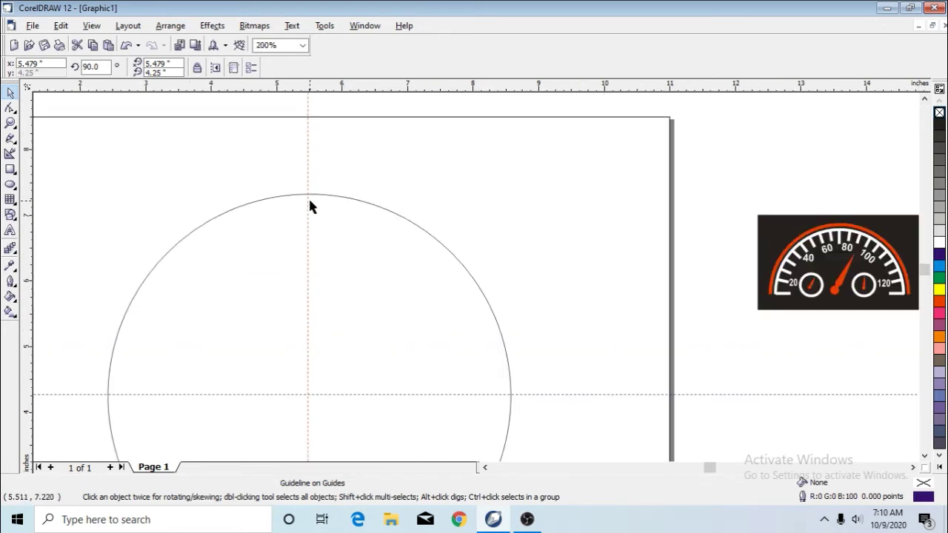
pyautogui.click(11, 169)
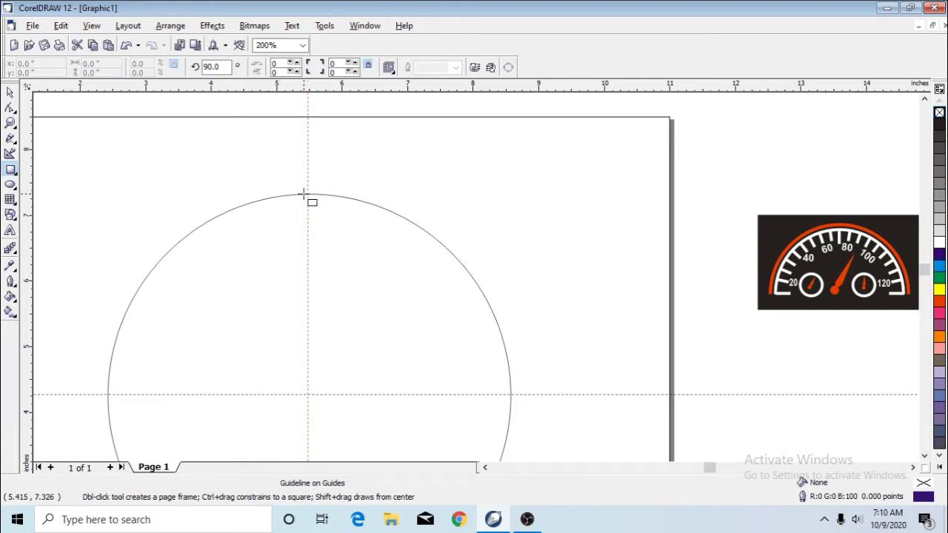
pyautogui.moveTo(305, 194); pyautogui.dragTo(315, 228)
pyautogui.click(10, 92)
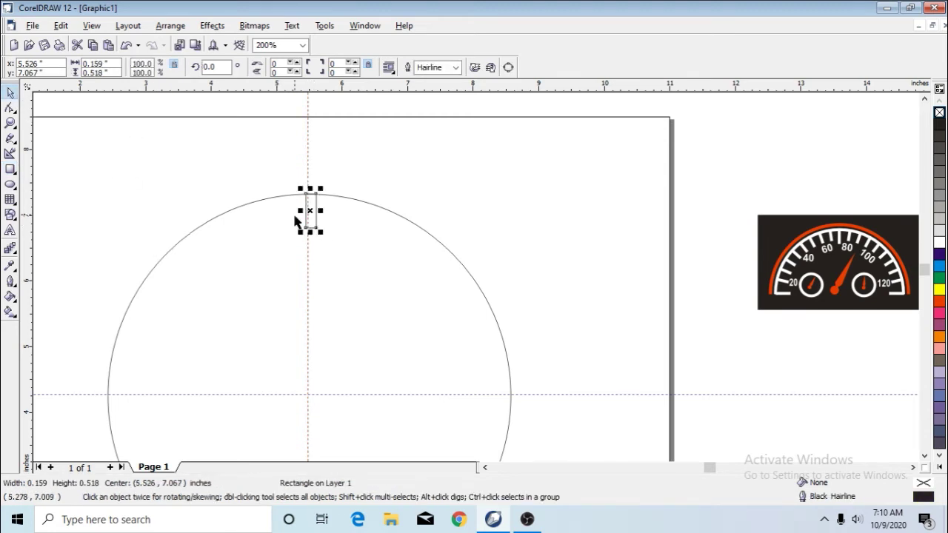
# - Centre the small rectangle on the vertical guideline with its upper edge on the circle, at about X 5.48, Y 7.06 inches
pyautogui.press('Left')
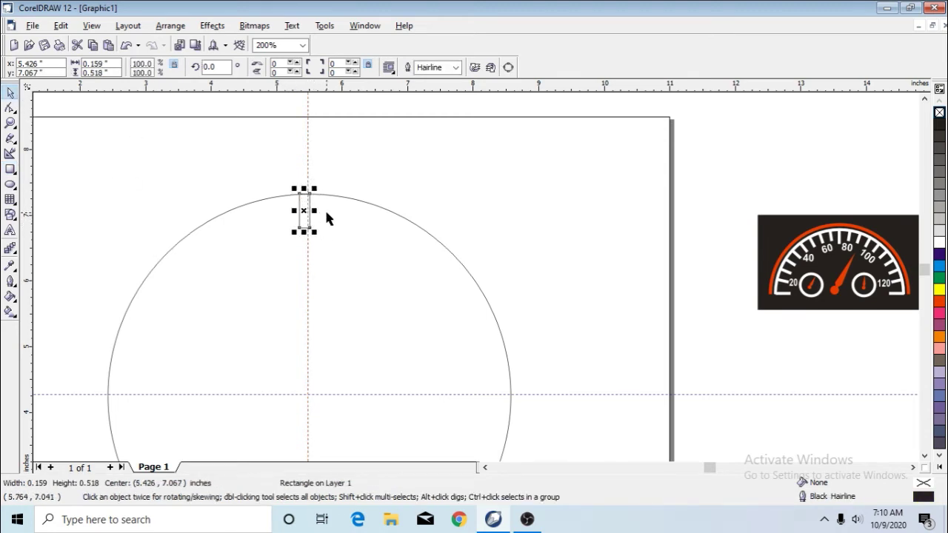
pyautogui.scroll(2, 306, 212)
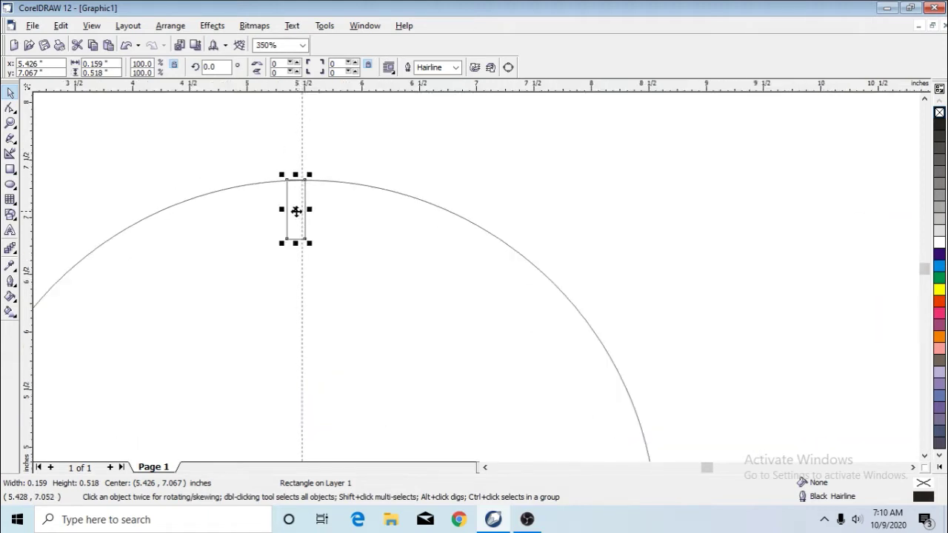
pyautogui.moveTo(296, 212); pyautogui.dragTo(301, 212)
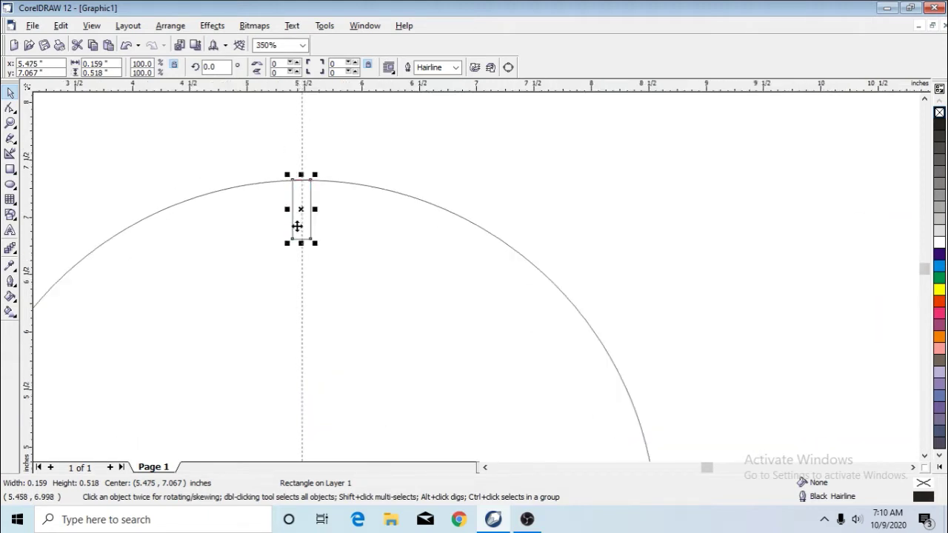
pyautogui.scroll(3, 301, 211)
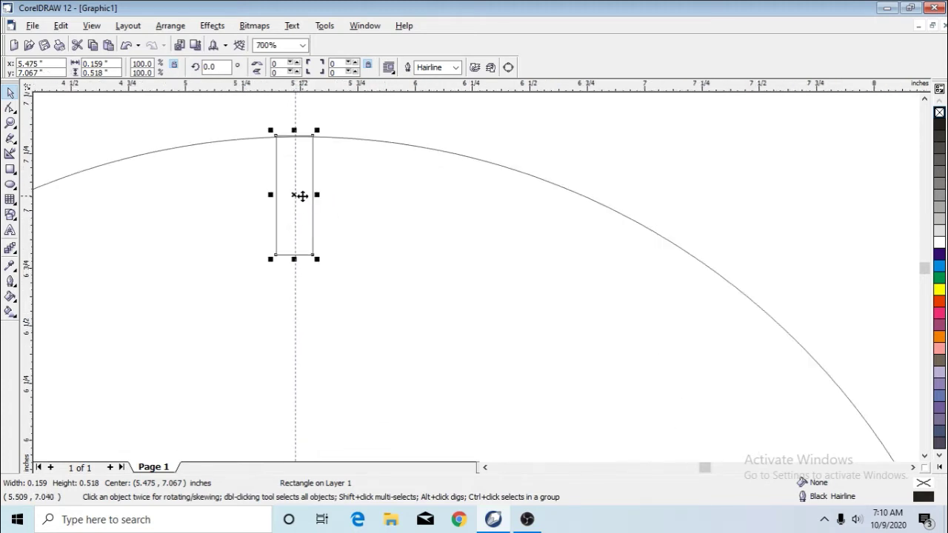
pyautogui.moveTo(289, 190); pyautogui.dragTo(293, 191)
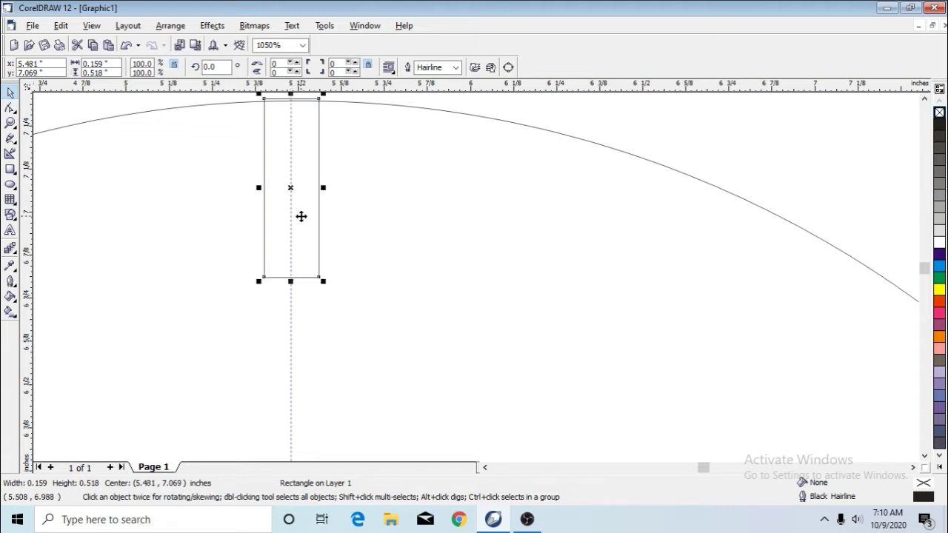
pyautogui.press('Down')
pyautogui.press('Up')
pyautogui.moveTo(289, 188); pyautogui.dragTo(289, 195)
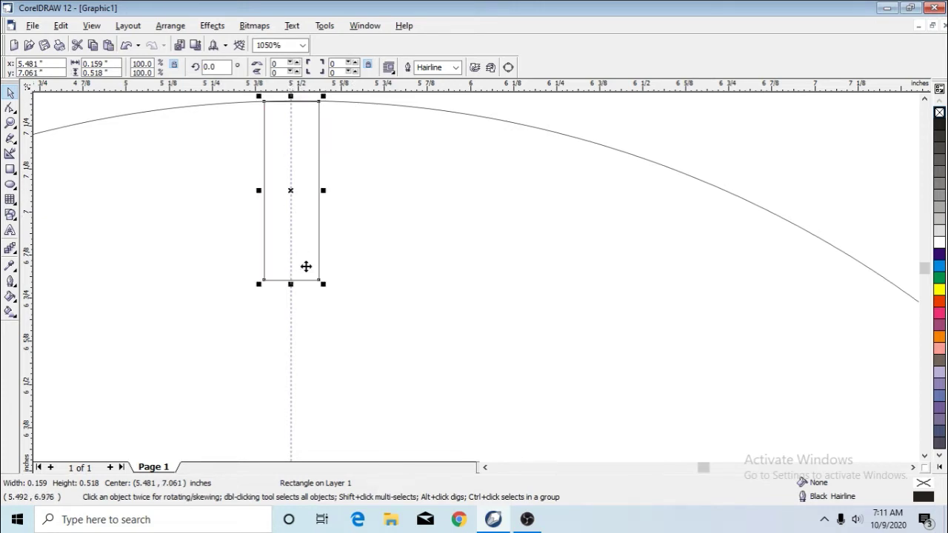
# - Move the small rectangle's rotation centre to the intersection of the guidelines at the circle's centre
pyautogui.scroll(-5, 306, 268)
pyautogui.scroll(1, 291, 369)
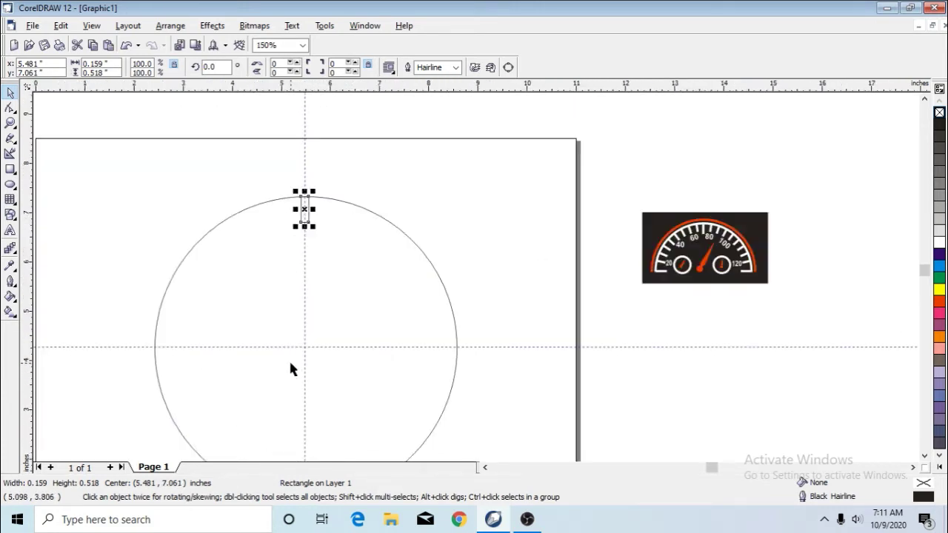
pyautogui.click(924, 456)
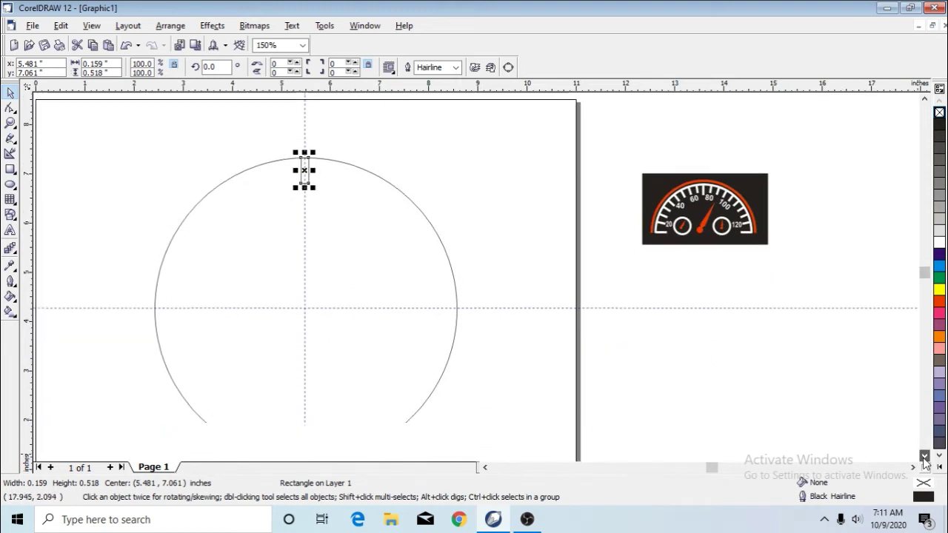
pyautogui.click(924, 456)
pyautogui.click(317, 123)
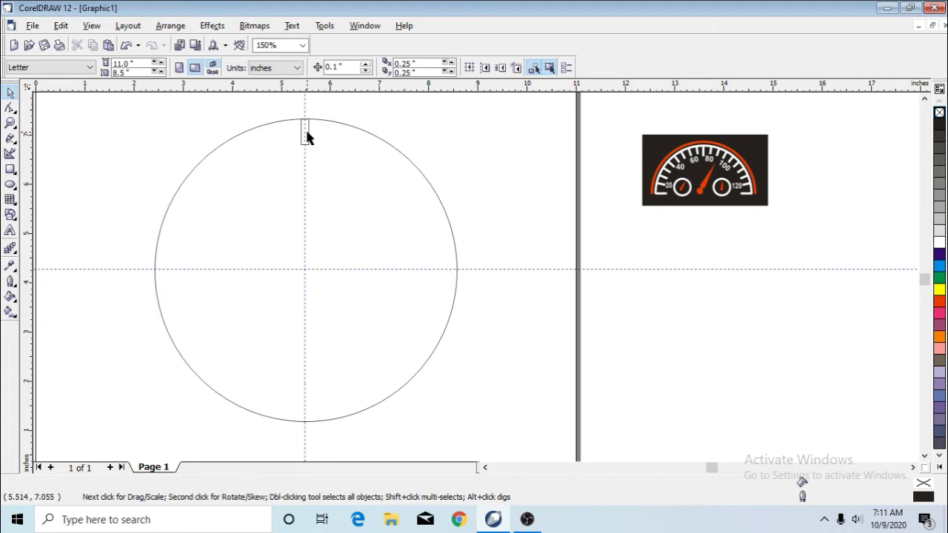
pyautogui.click(306, 133)
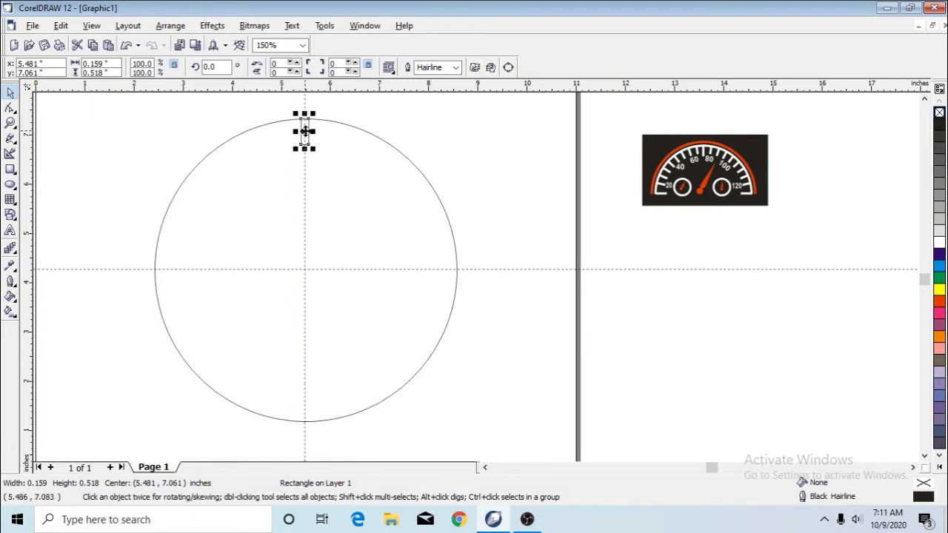
pyautogui.click(305, 134)
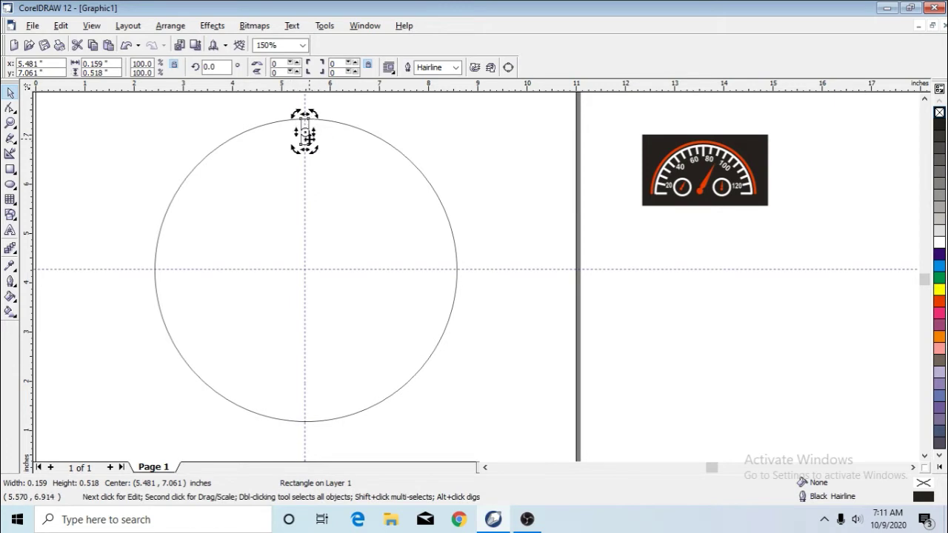
pyautogui.scroll(1, 305, 133)
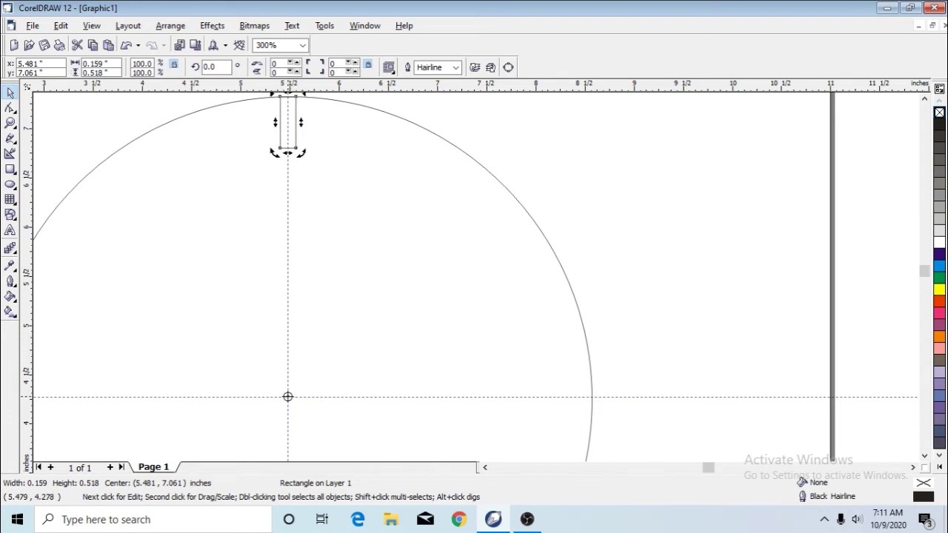
pyautogui.scroll(-1, 317, 404)
pyautogui.scroll(-2, 382, 403)
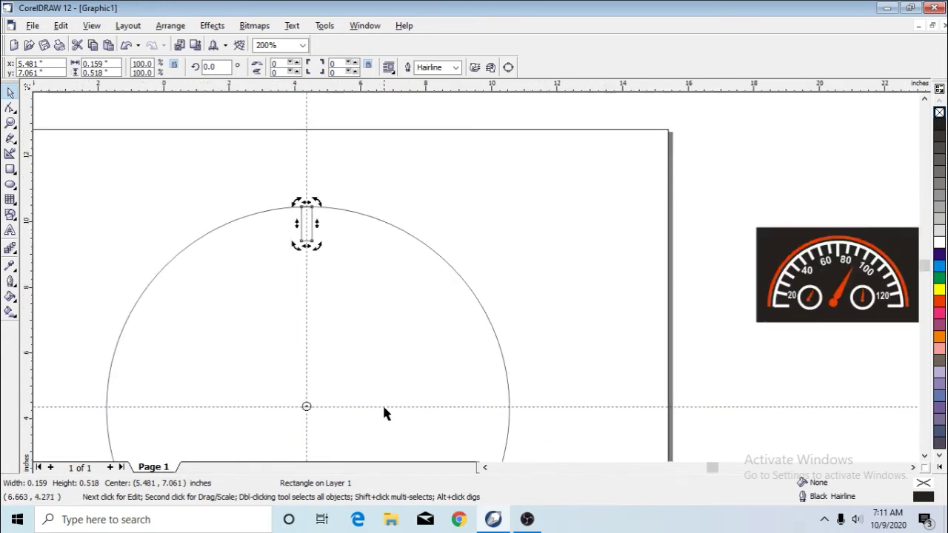
pyautogui.scroll(-3, 924, 455)
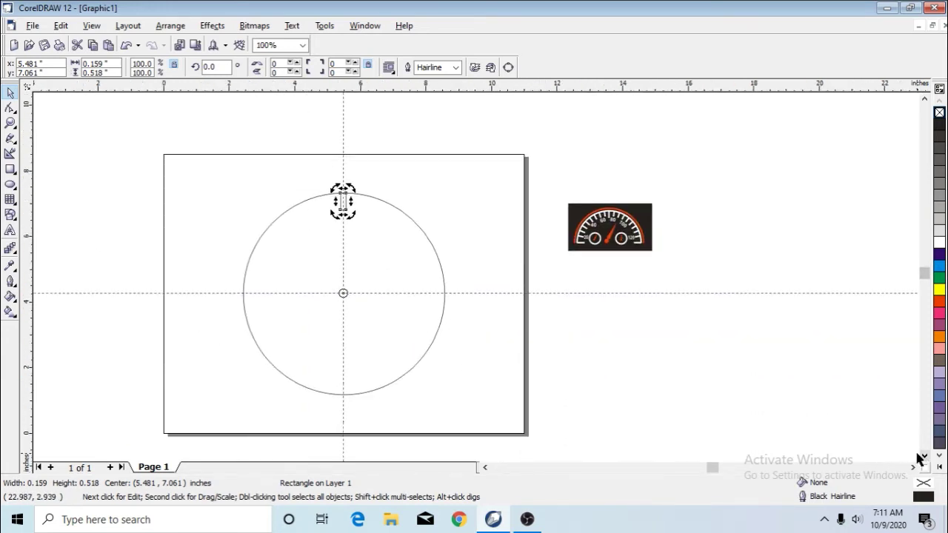
# - Rotate a copy of the small rectangle about the circle's centre to about 270 degrees, onto the horizontal guideline inside the circle's right edge
pyautogui.scroll(1, 364, 294)
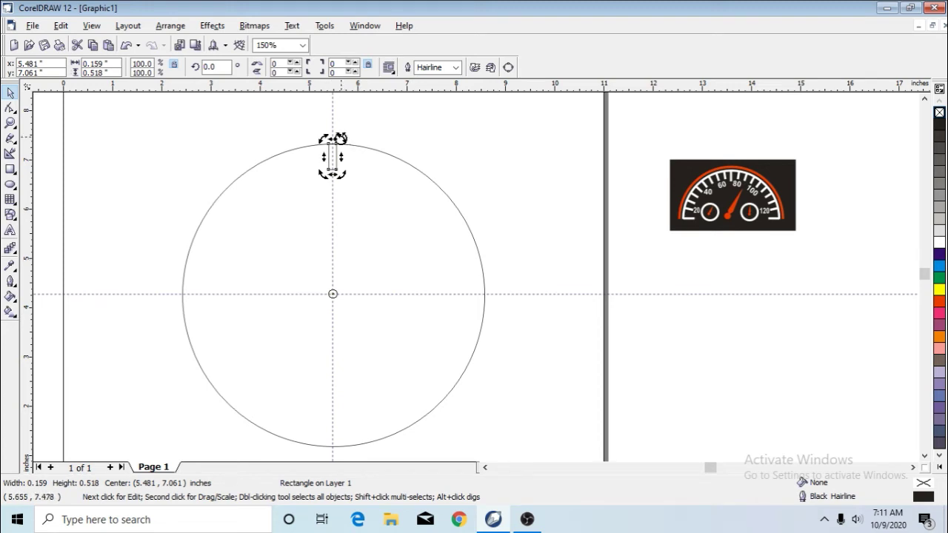
pyautogui.moveTo(340, 138); pyautogui.dragTo(464, 308)
pyautogui.click(467, 291)
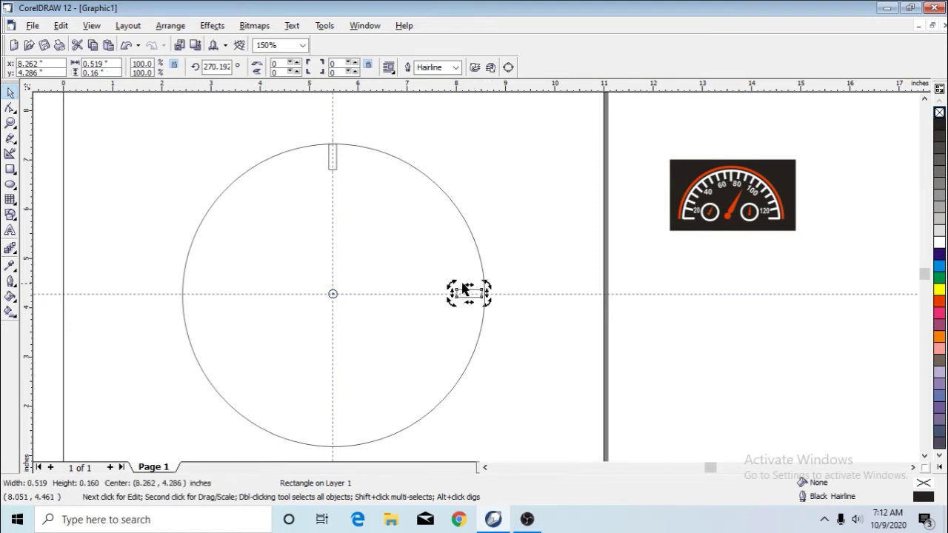